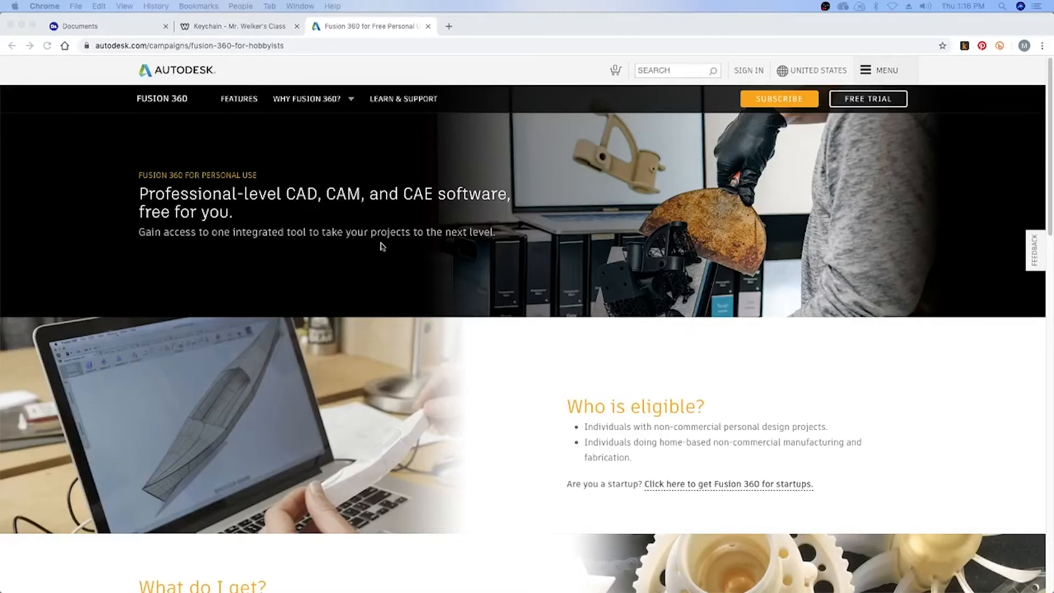
left_click(569, 377)
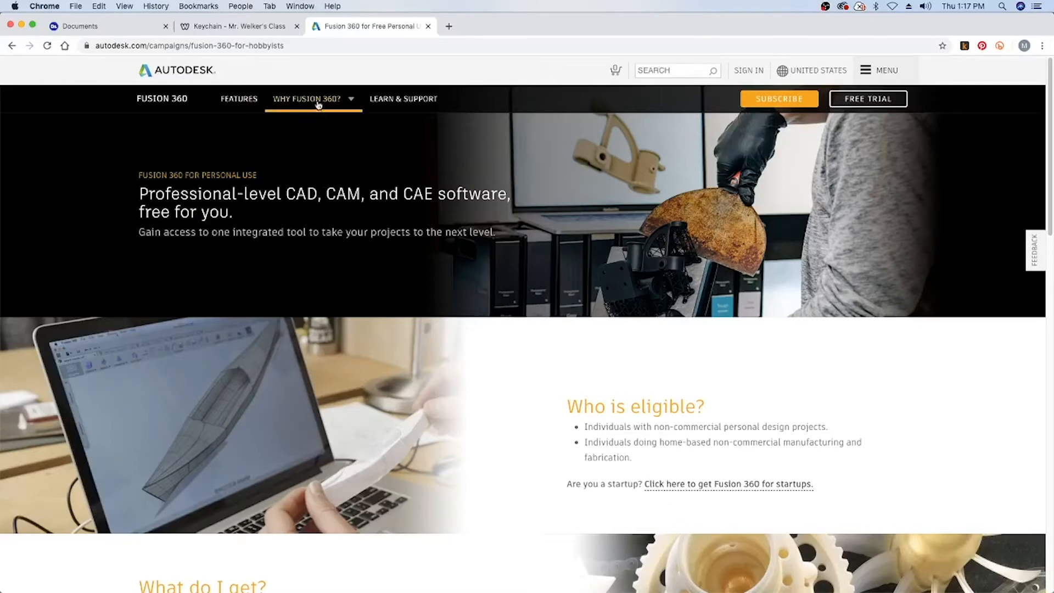
left_click(351, 102)
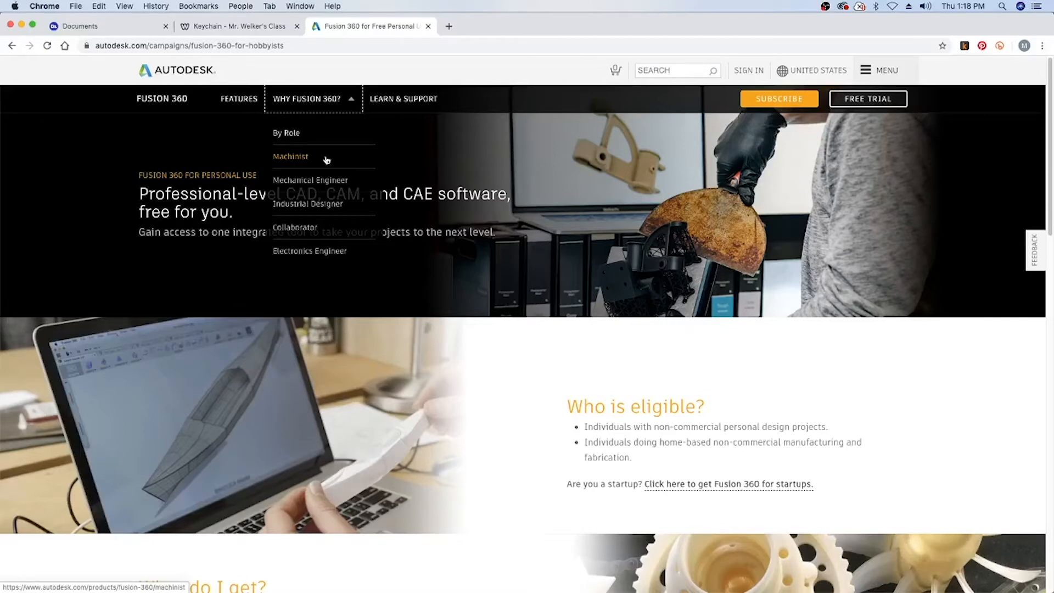
Switch to Fusion 360 and open the Ruddigore Act two stage design from the Durham Savoyards project's Ruddigore CAD Designs folder
key("super+Tab")
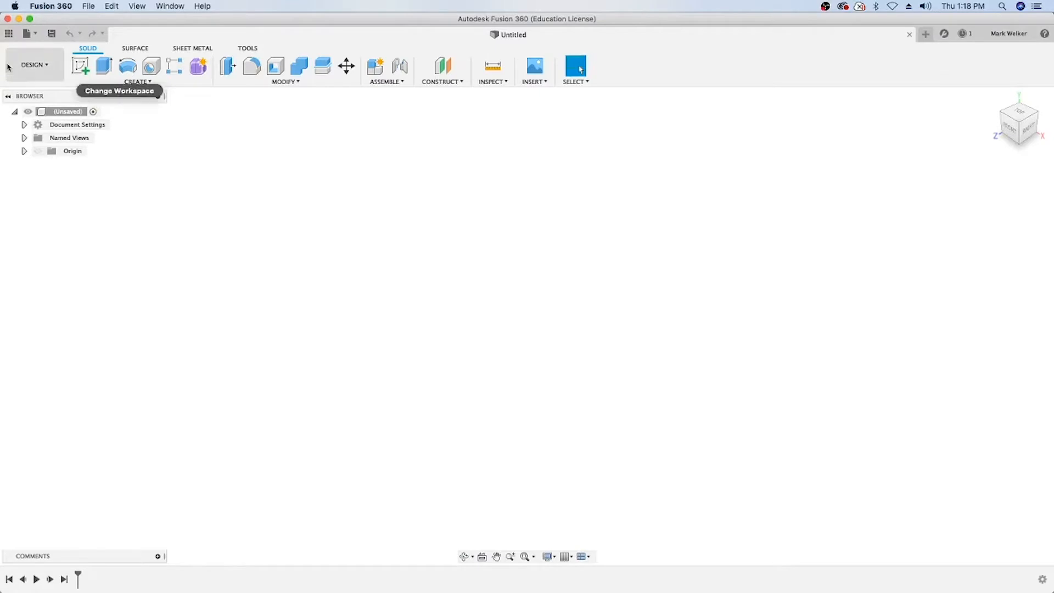
left_click(8, 32)
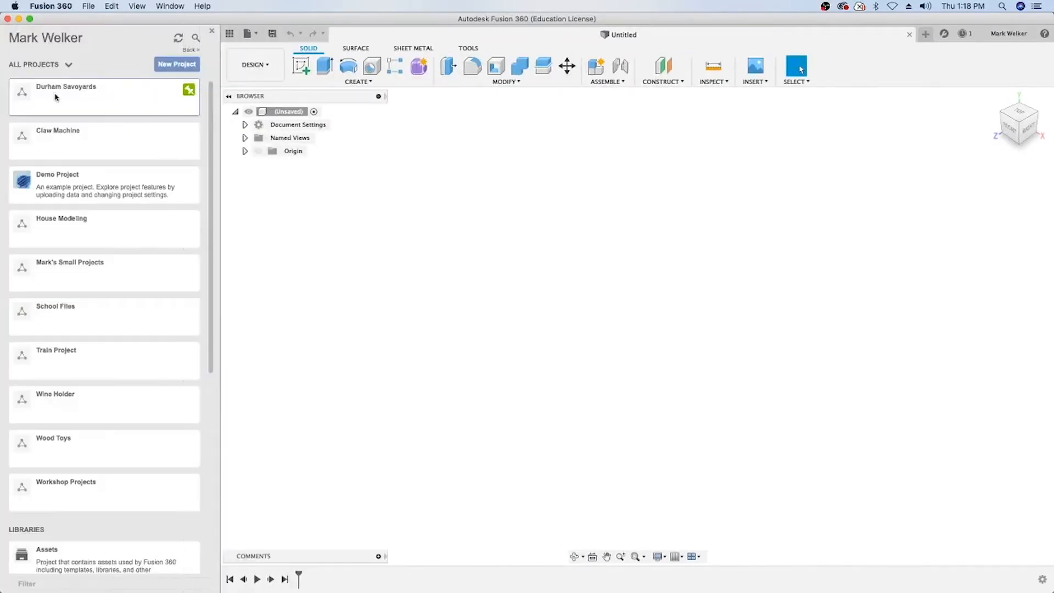
left_click(62, 109)
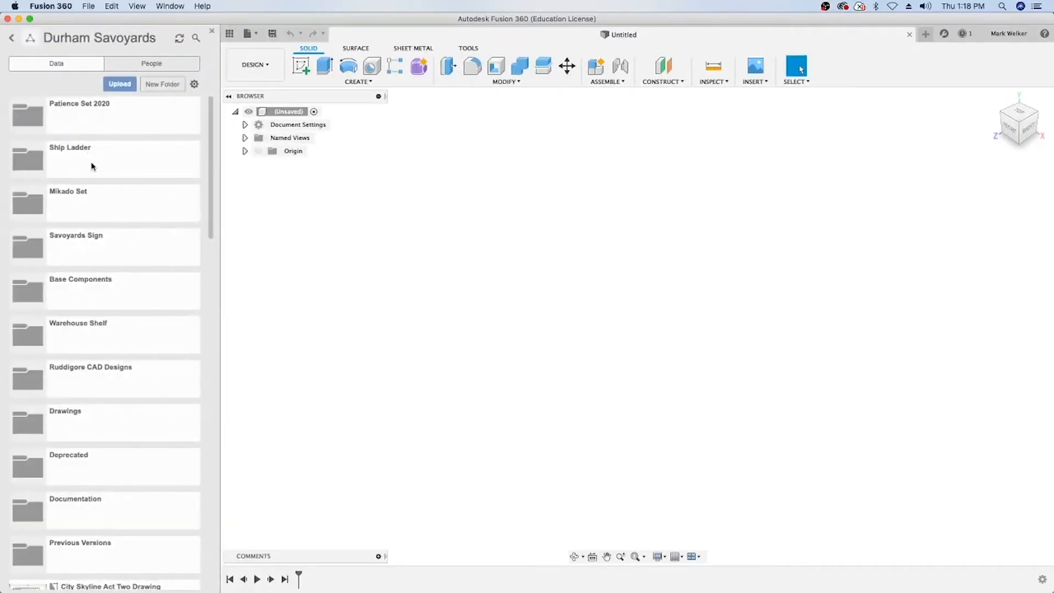
double_click(84, 370)
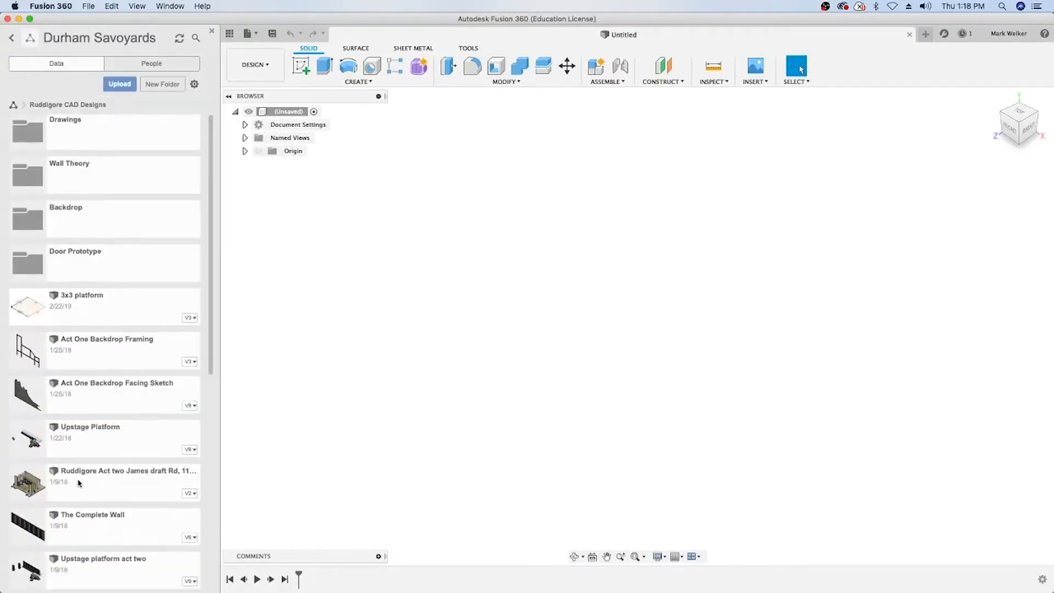
left_click(30, 482)
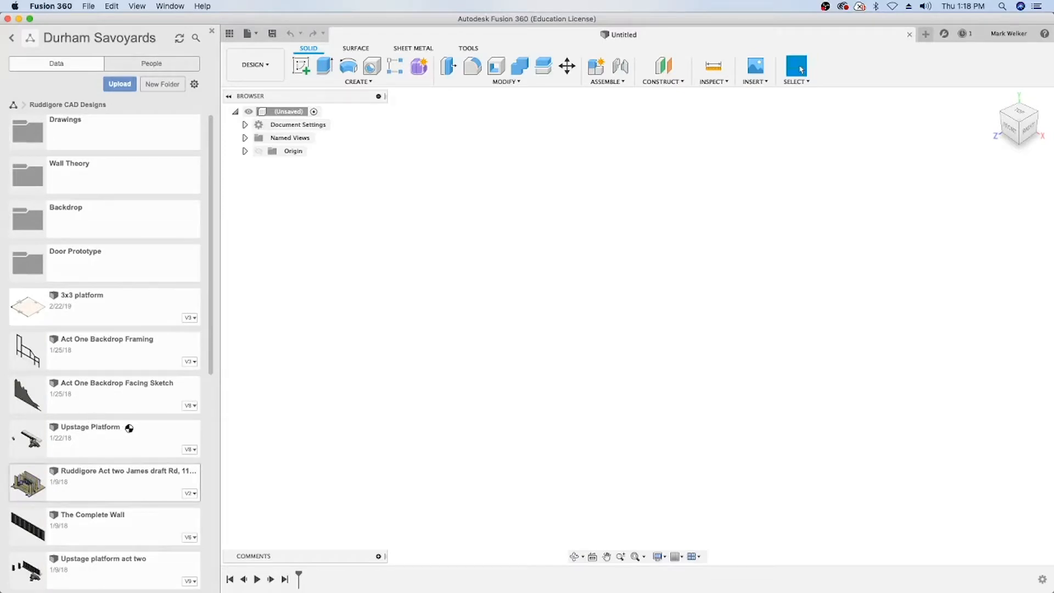
double_click(25, 483)
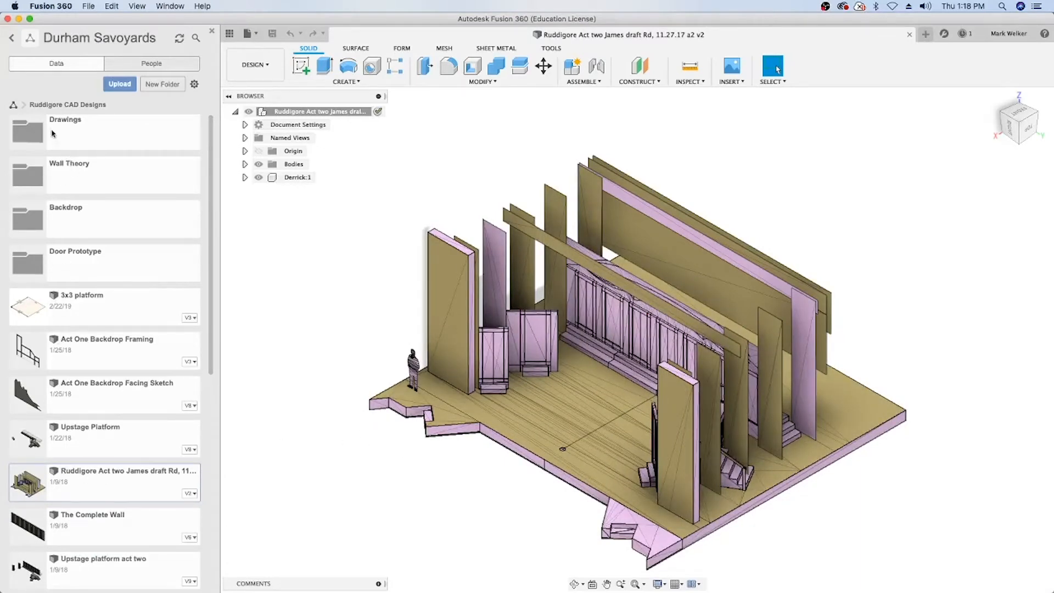
View the door-skeleton Drawing from the Drawings folder, and close it along with the stage design and the project browser
double_click(33, 134)
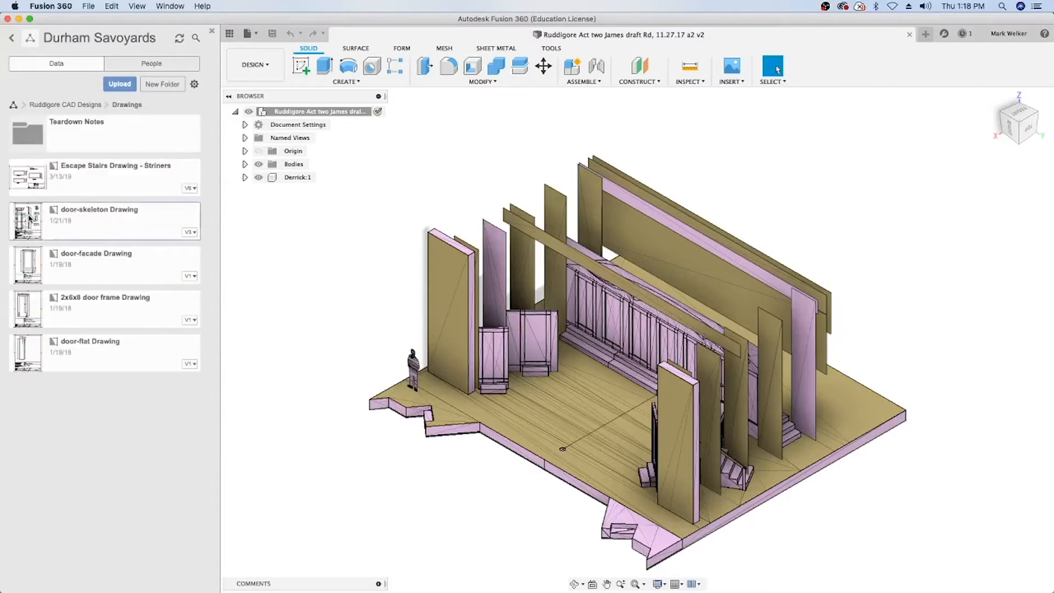
double_click(28, 217)
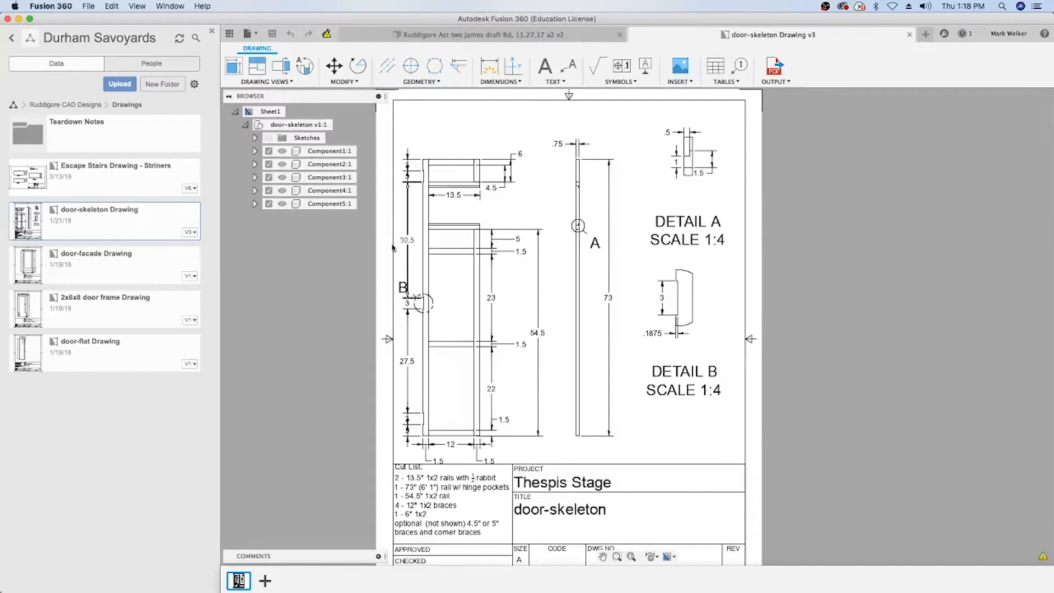
left_click(910, 35)
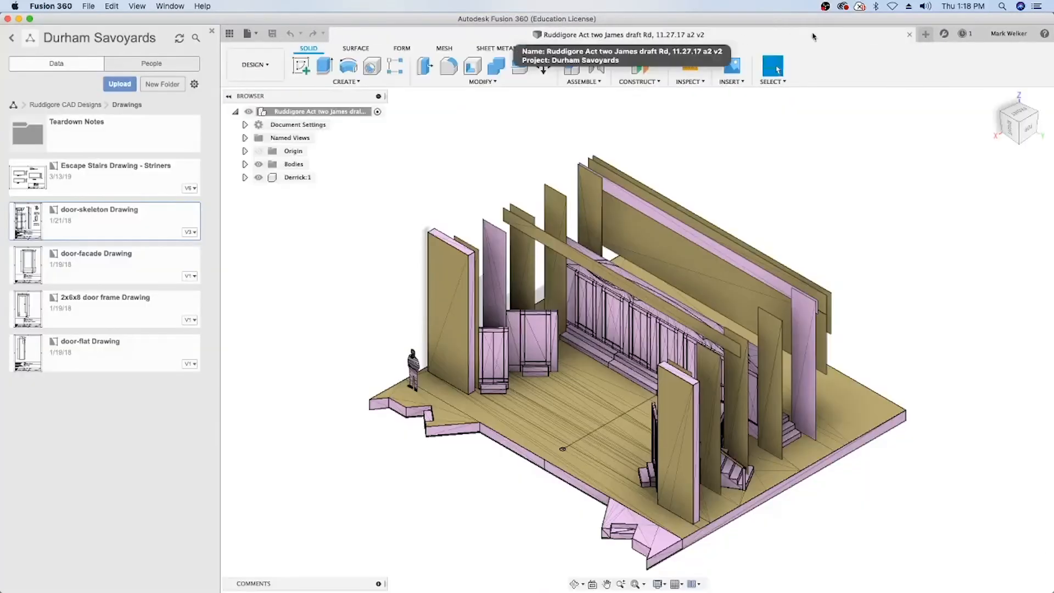
left_click(909, 35)
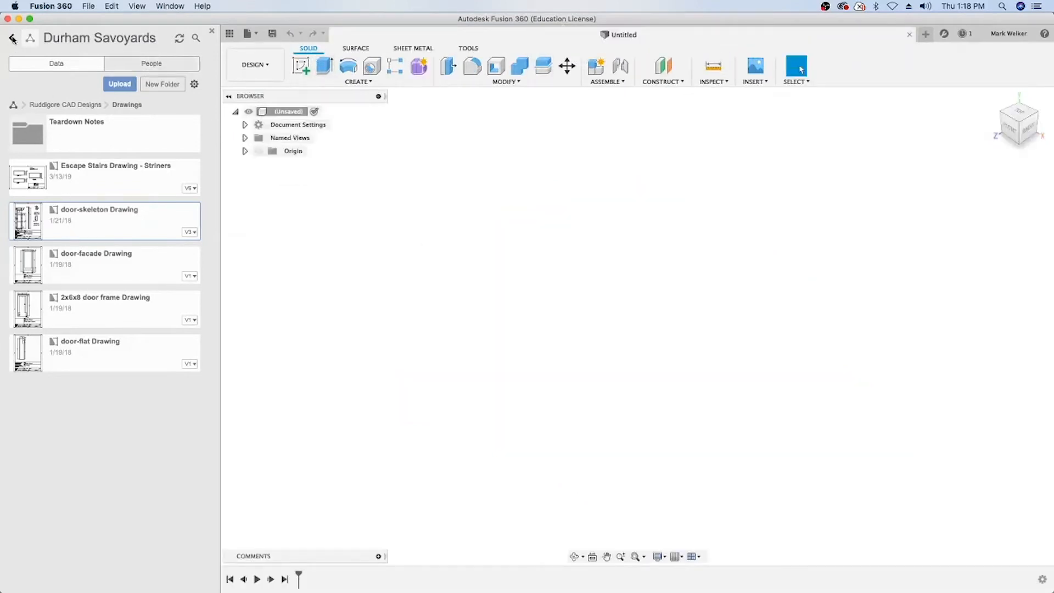
left_click(211, 31)
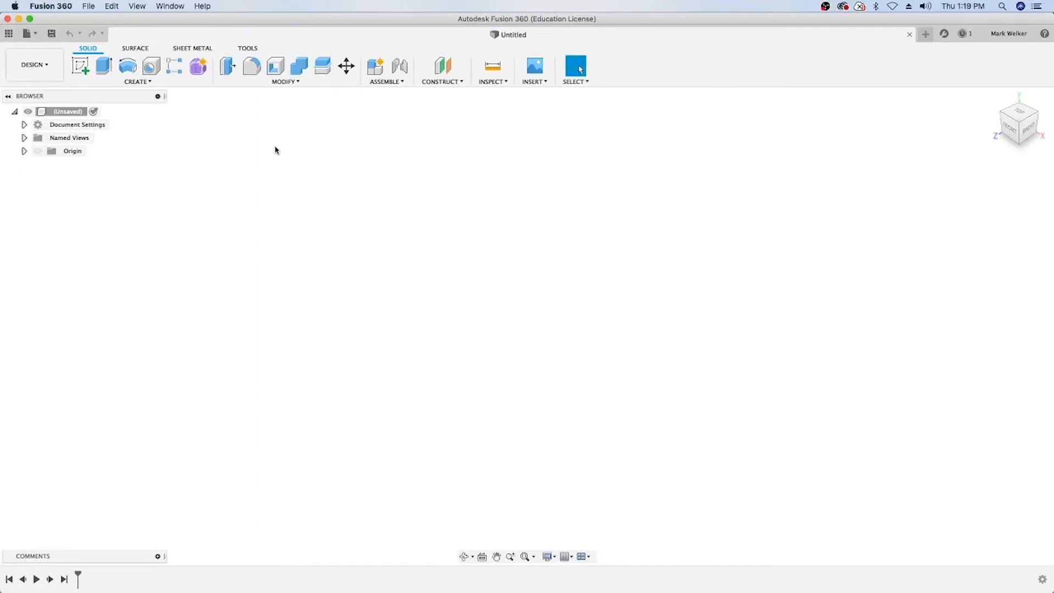
Switch to Chrome to review the dimensioned keychain drawing on the class Keychain page, and return to Fusion 360
key("super+Tab")
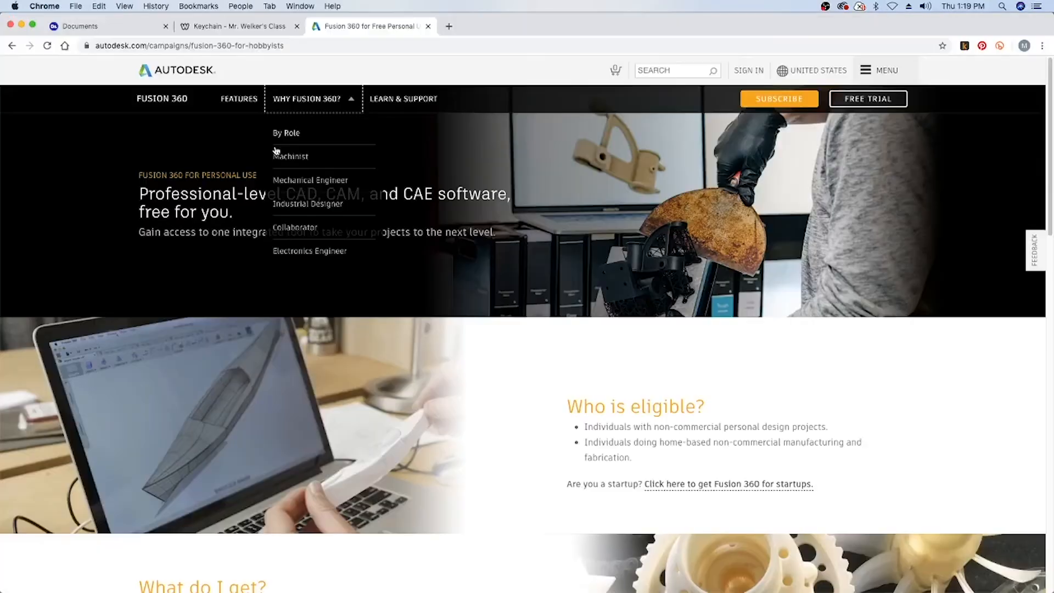
left_click(236, 26)
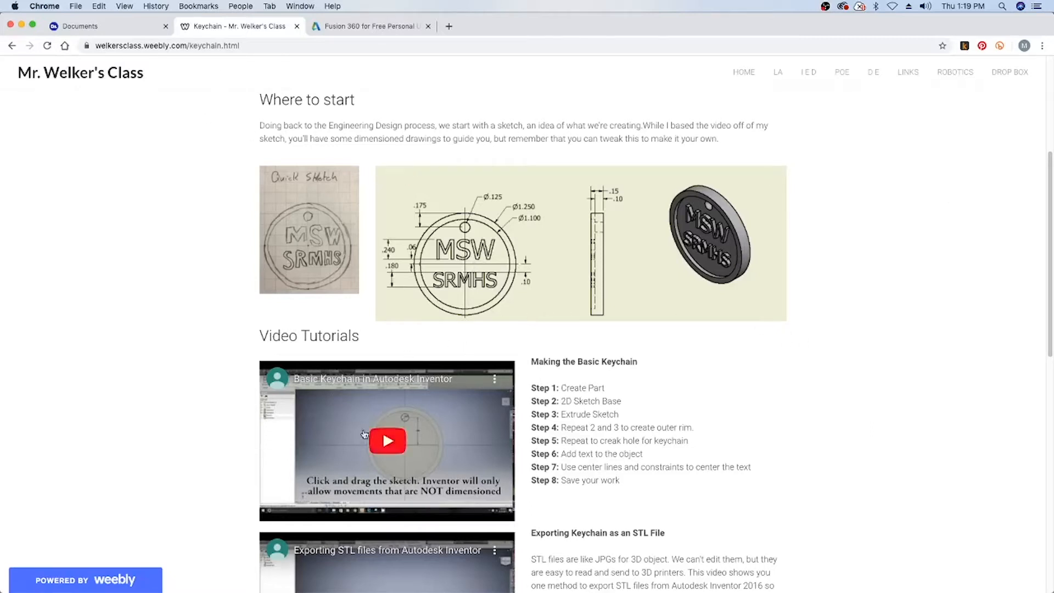
key("super+Tab")
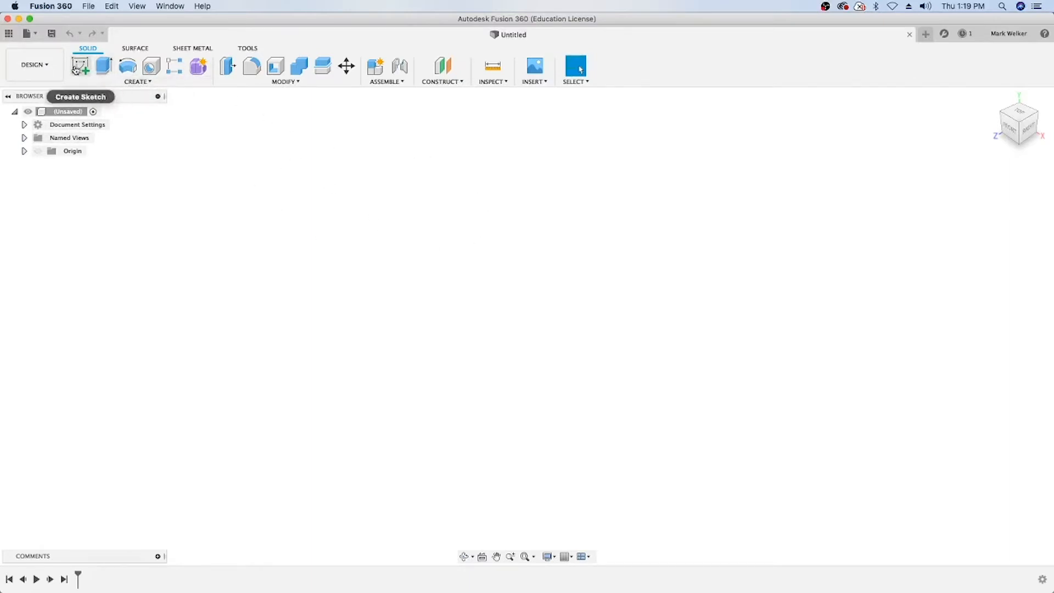
Sketch a 1.25 in diameter circle centred on the origin on the front plane and finish the sketch
left_click(80, 74)
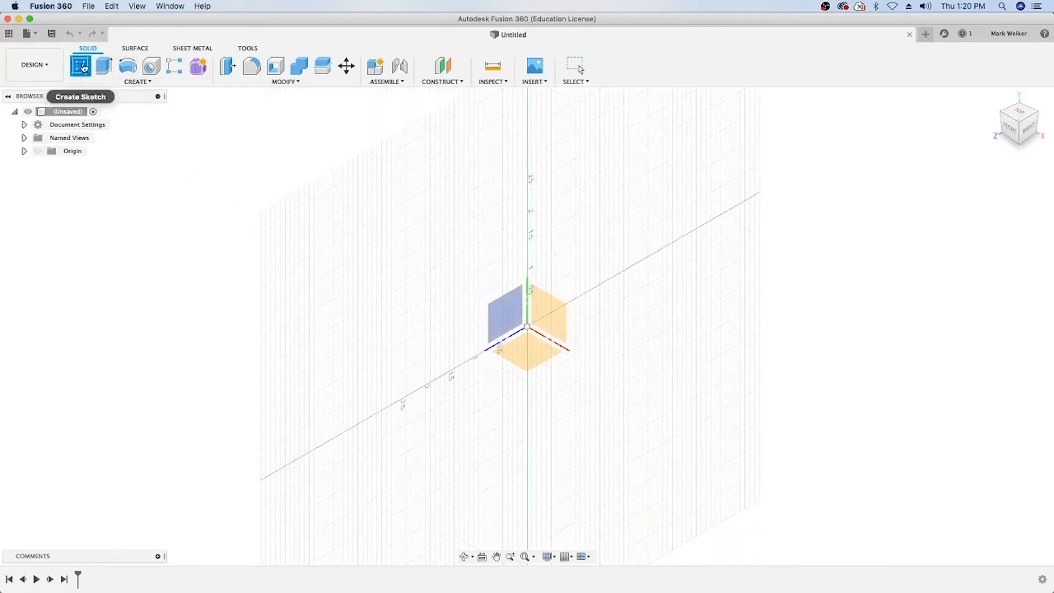
left_click(555, 321)
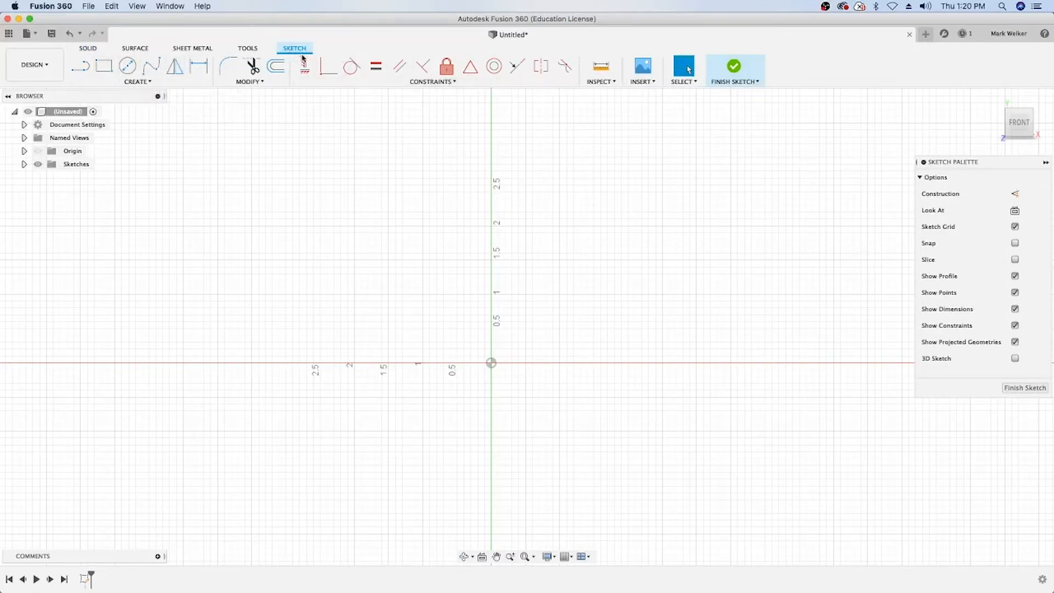
left_click(126, 67)
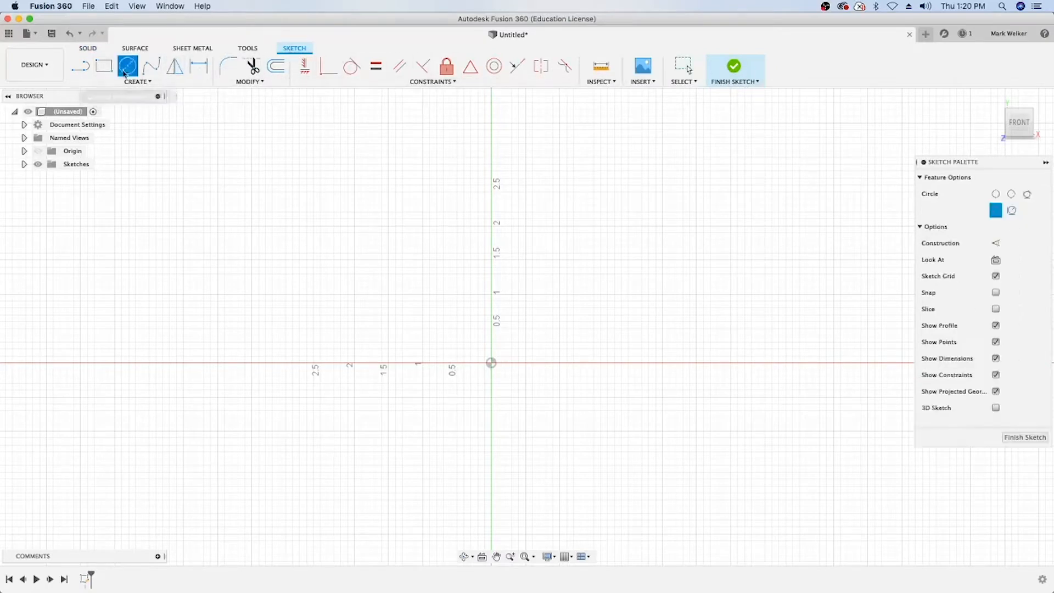
left_click(491, 363)
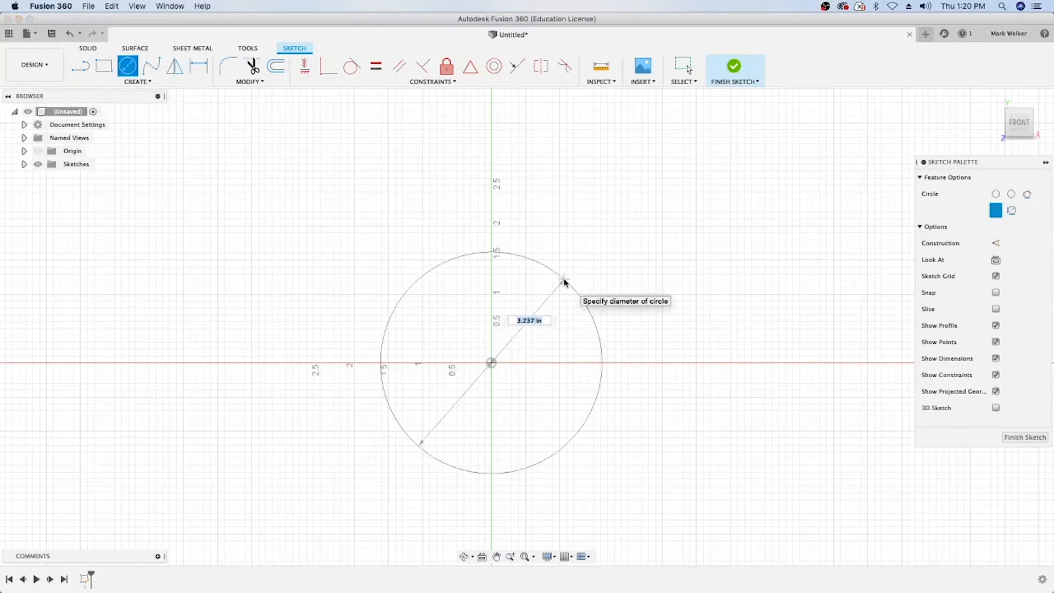
type("1.25")
key("Return")
key("Escape")
scroll(483, 369, "up", 5)
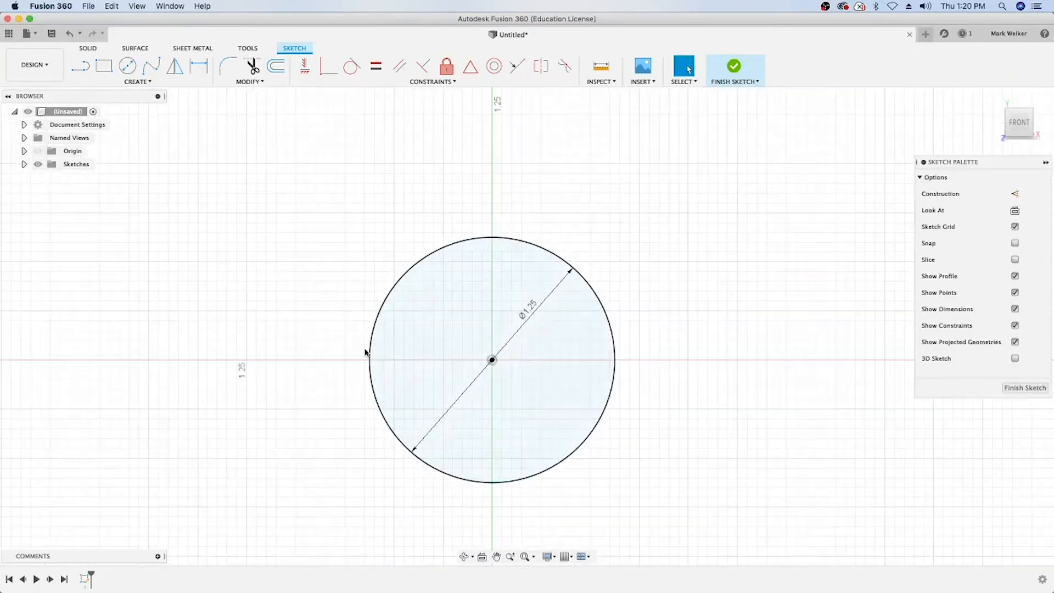
left_click(724, 78)
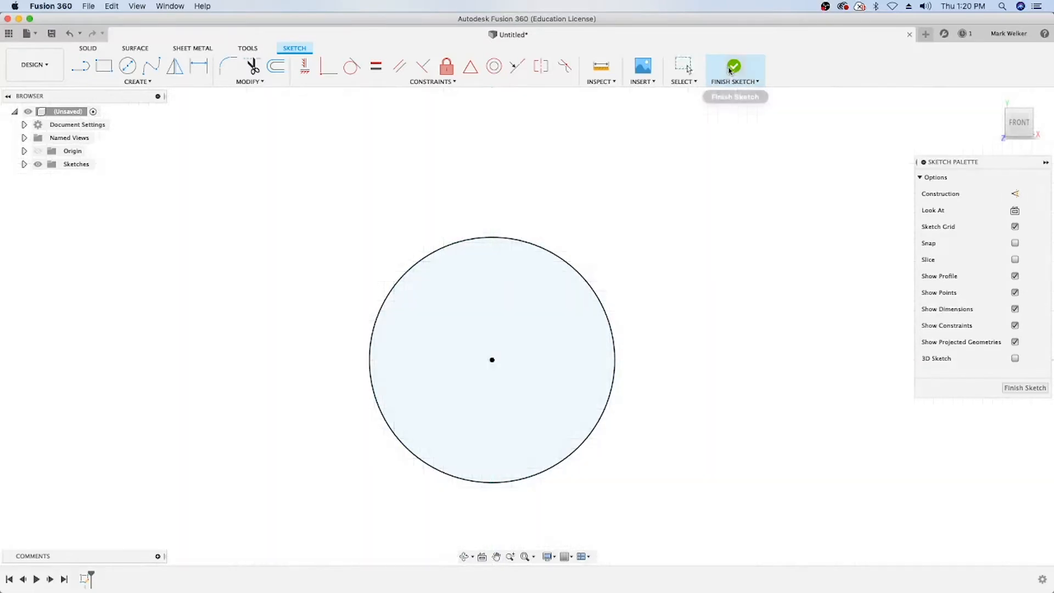
Extrude the circle profile 0.1 in as a new body
left_click(109, 68)
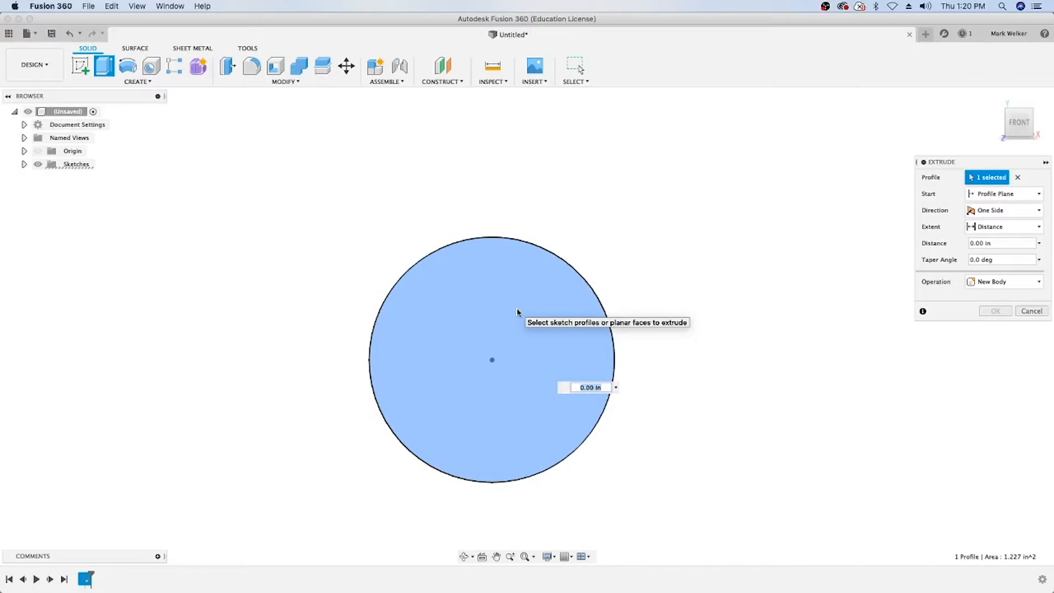
type(".1")
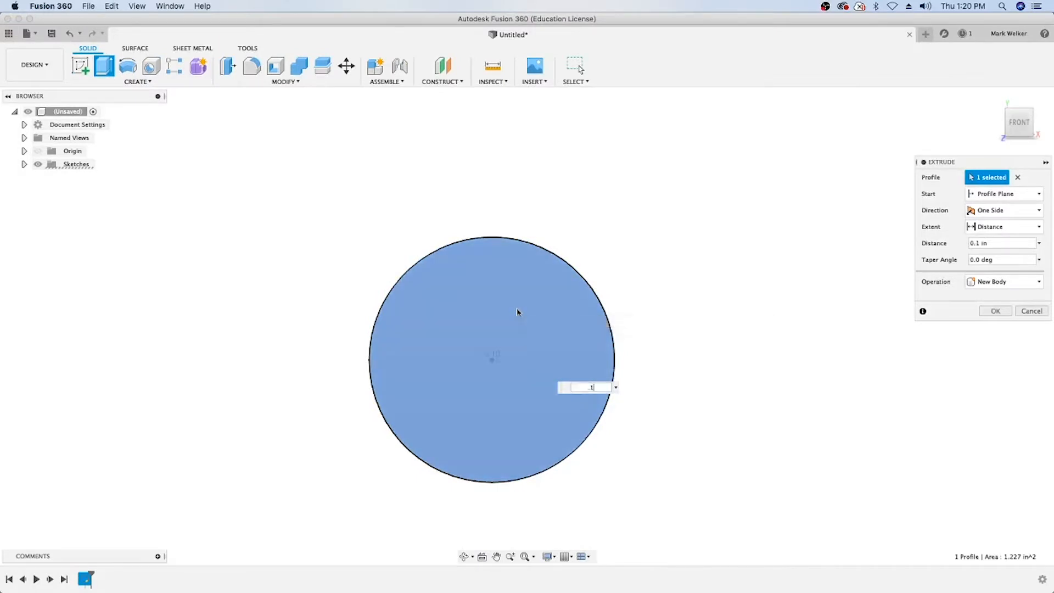
key("Return")
Start a sketch on the disc's front face and draw a 1.1 in diameter circle centred on the origin
left_click(992, 100)
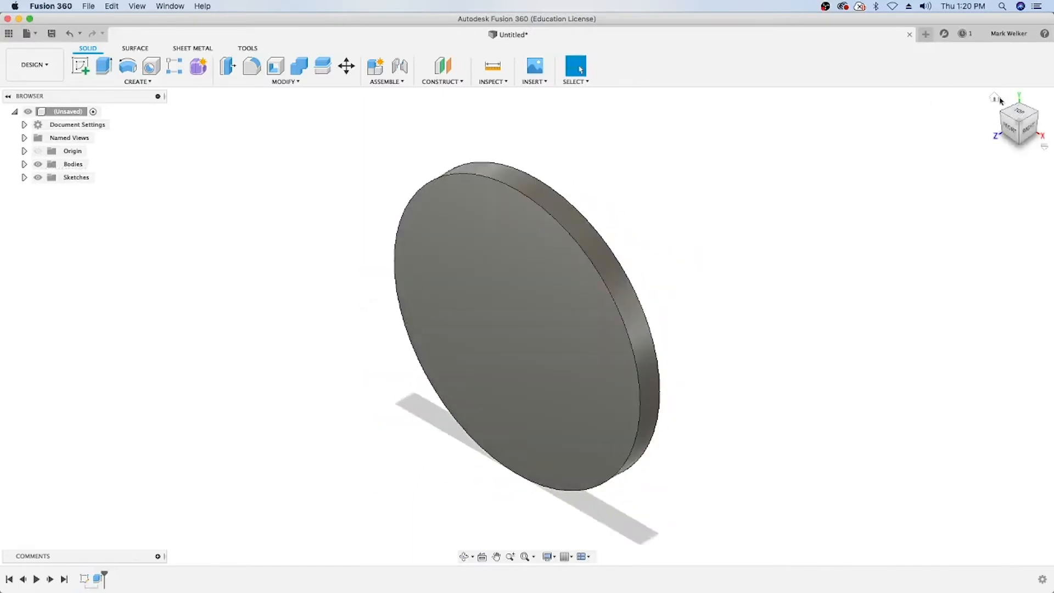
left_click(80, 68)
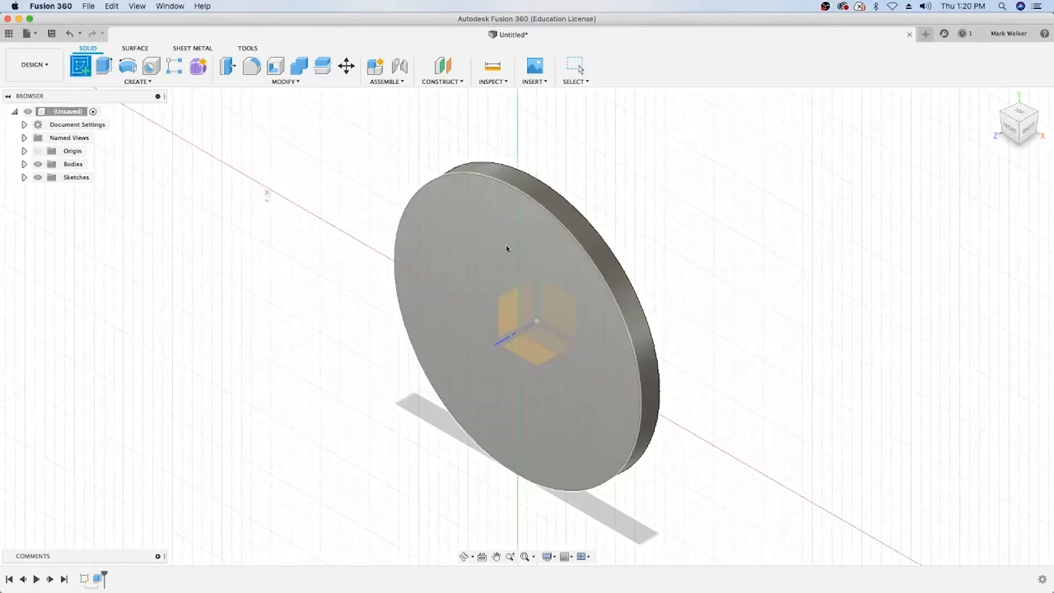
left_click(486, 242)
scroll(269, 187, "down", 3)
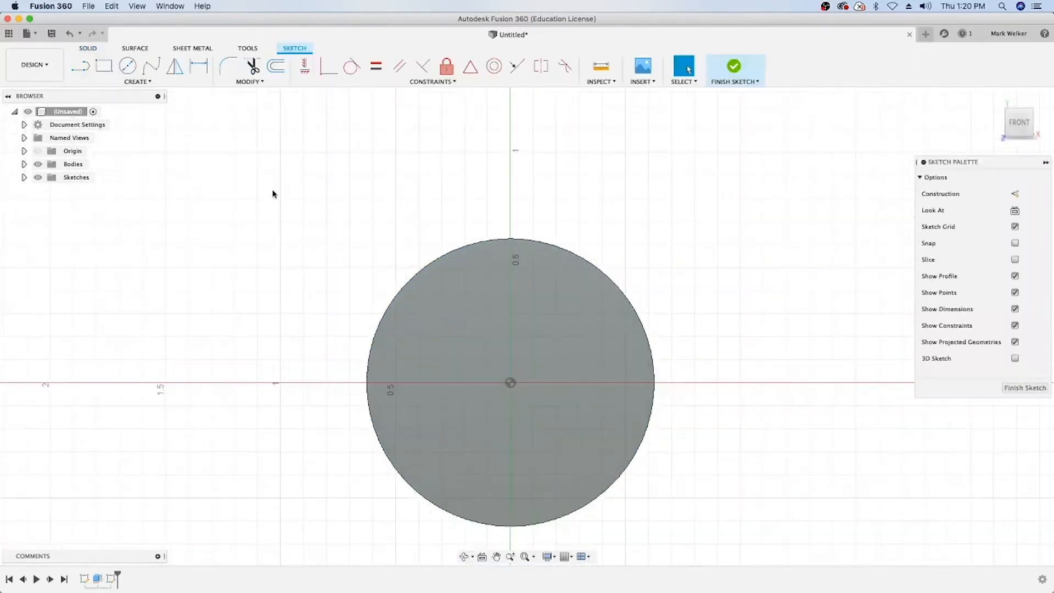
left_click(128, 66)
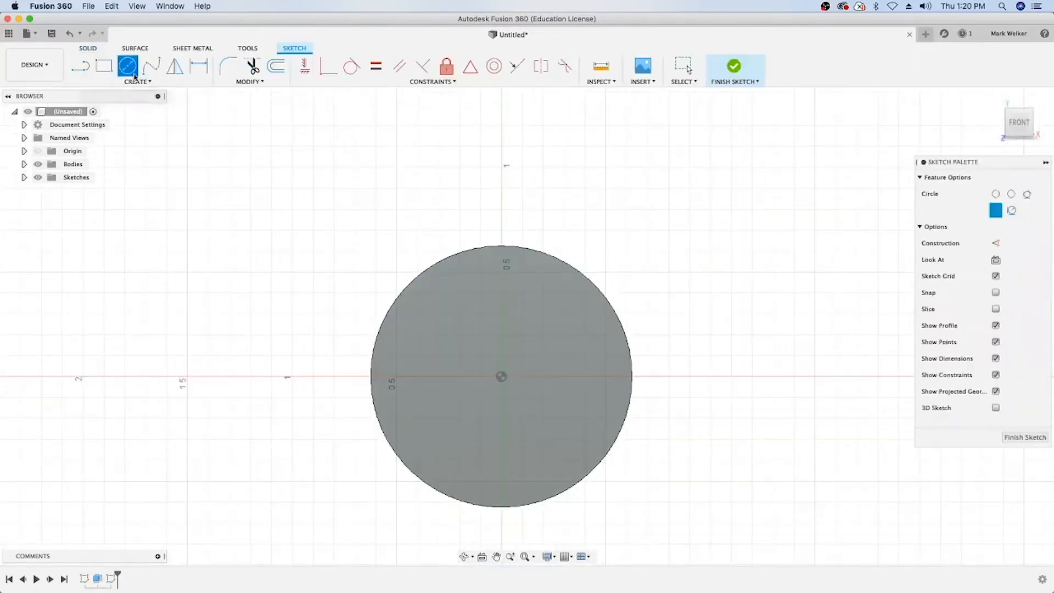
left_click(500, 376)
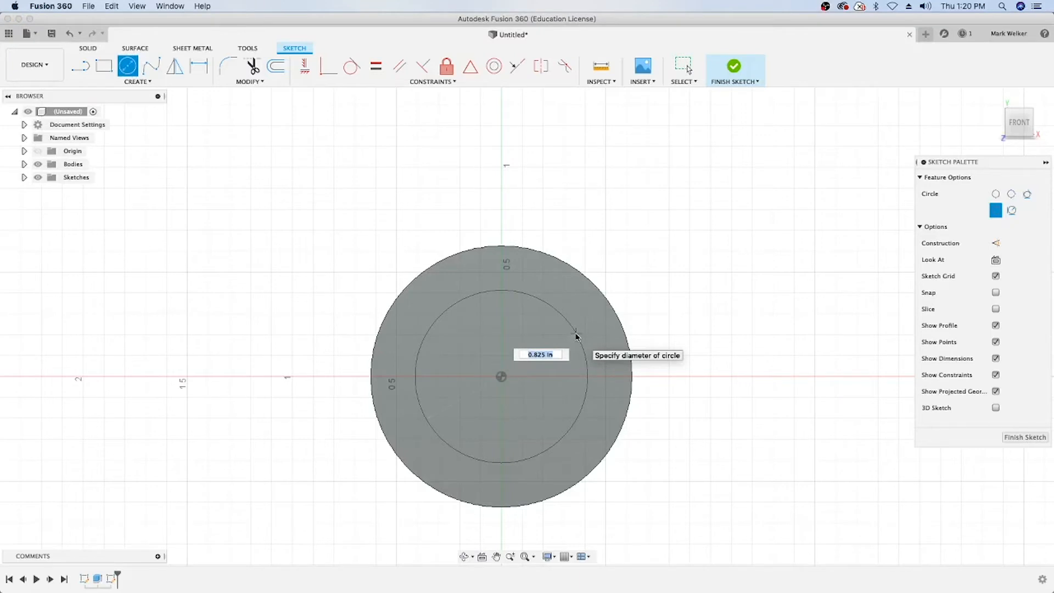
type("1.1")
key("Return")
key("Escape")
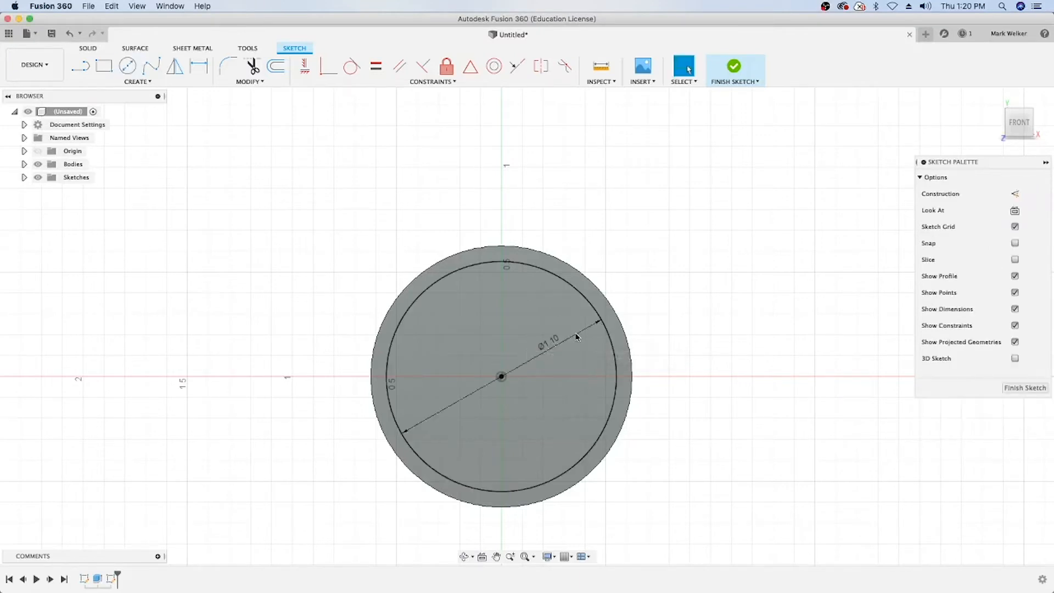
Project the disc's front face into the sketch with the projection linked, and finish the sketch
left_click(250, 81)
left_click(189, 81)
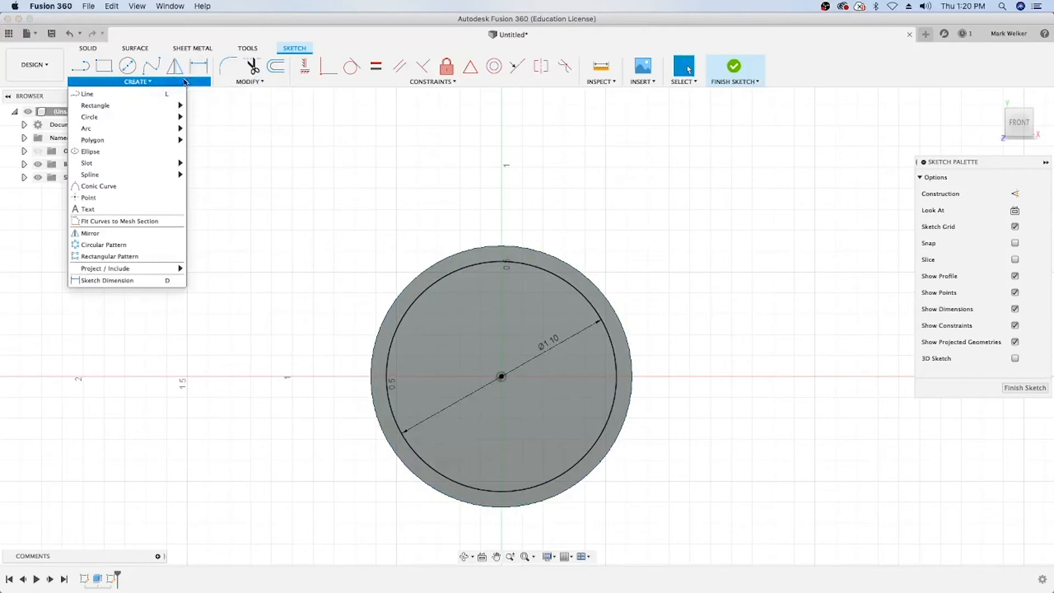
mouse_move(153, 269)
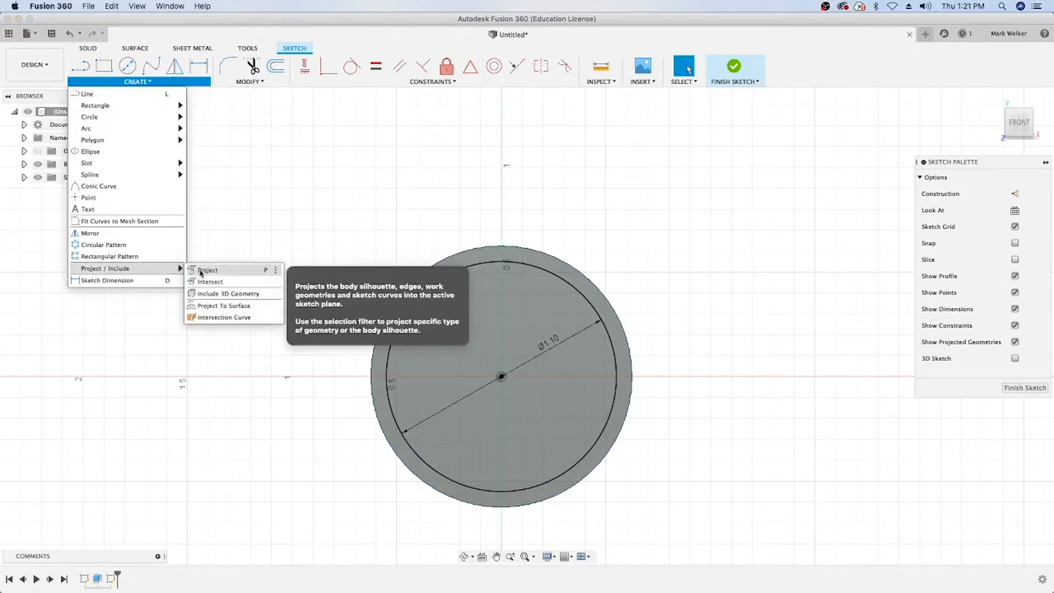
left_click(201, 270)
left_click(422, 282)
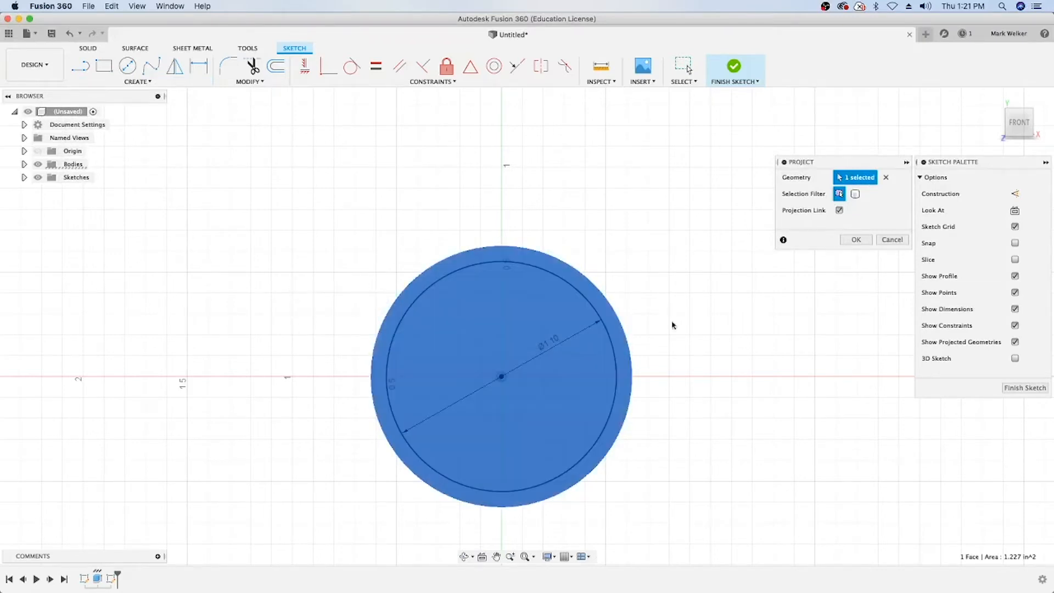
left_click(856, 239)
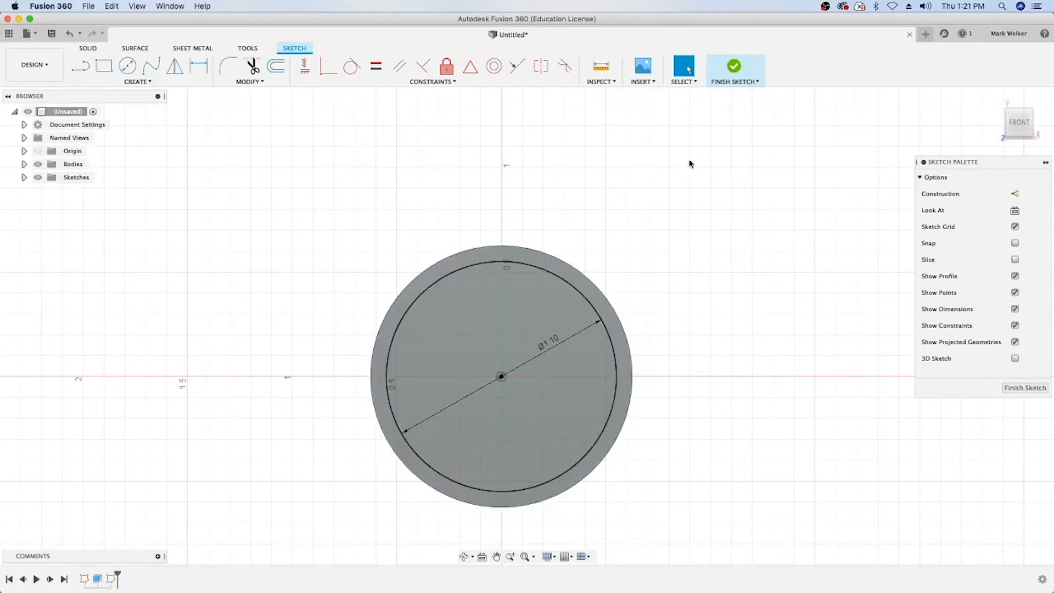
left_click(734, 66)
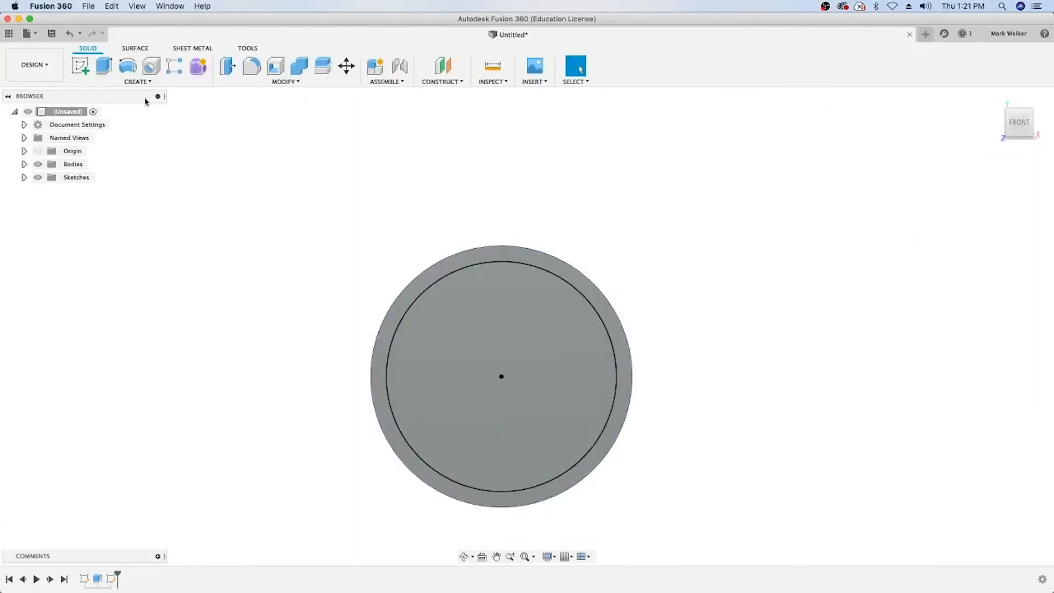
Extrude the outer ring profile between the two circles 0.05 in as a raised rim
left_click(104, 66)
left_click(536, 264)
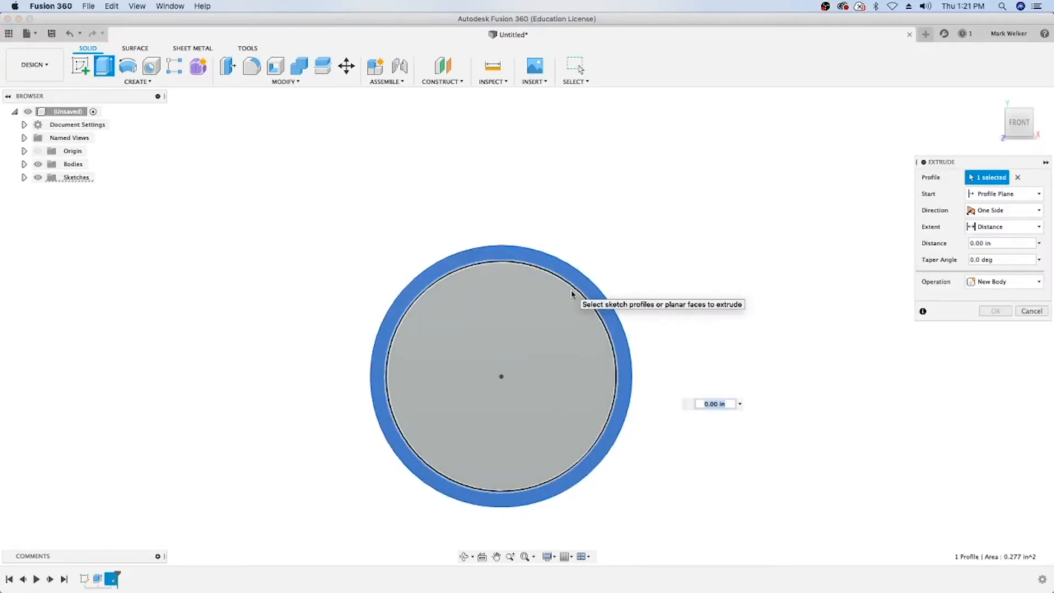
type(".05")
key("Return")
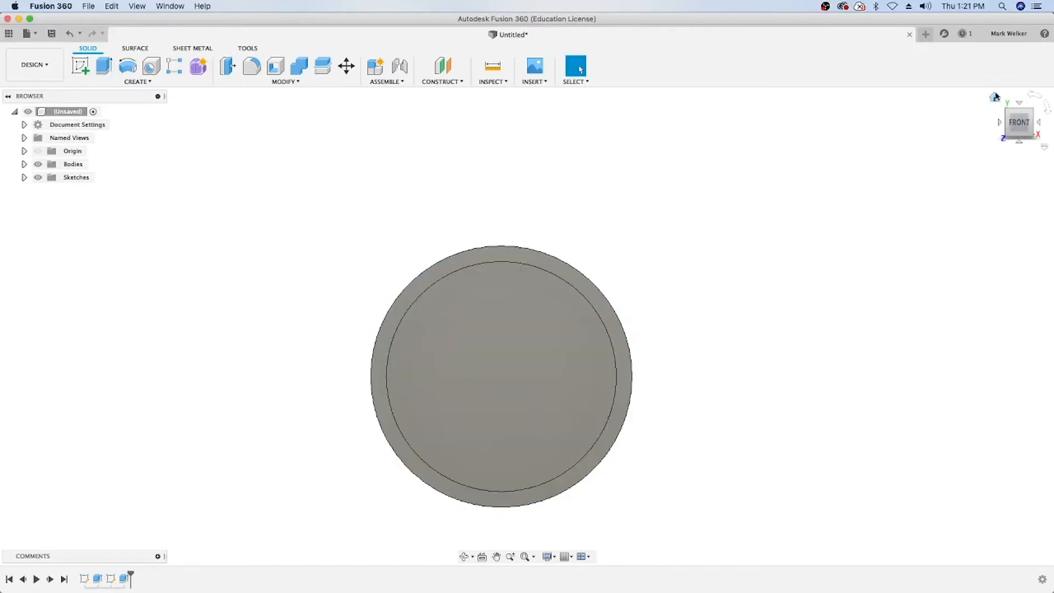
left_click(994, 97)
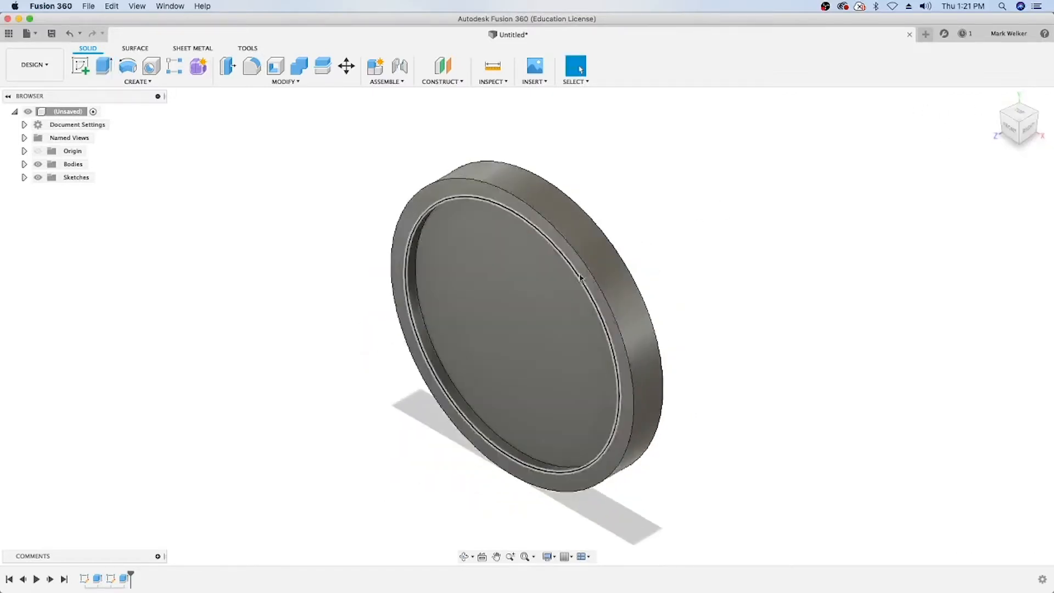
Sketch a 0.125 in diameter circle near the upper edge of the recessed face and align its centre vertically with the origin
left_click(81, 65)
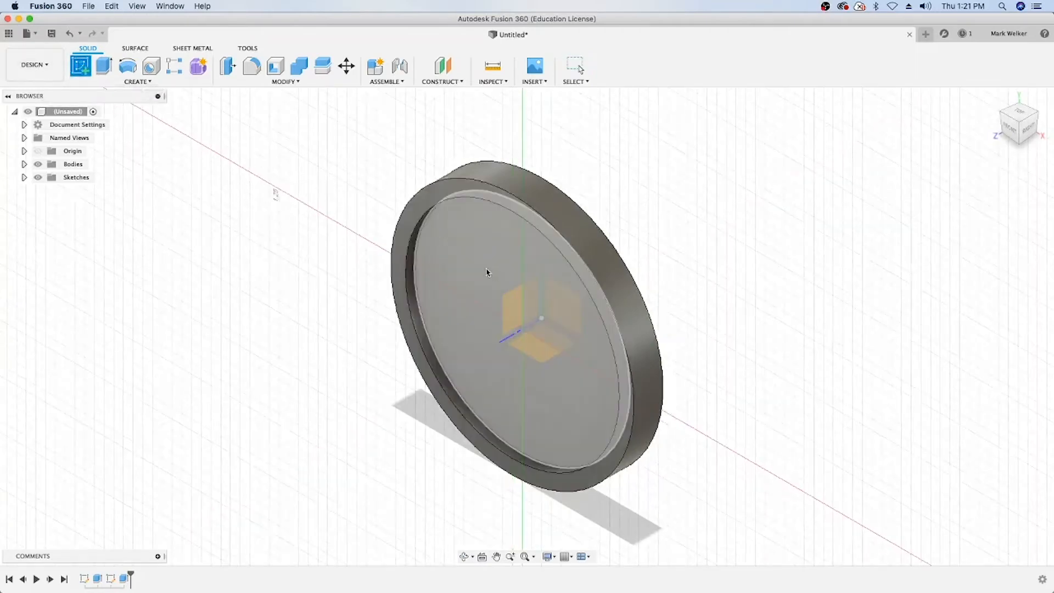
left_click(412, 308)
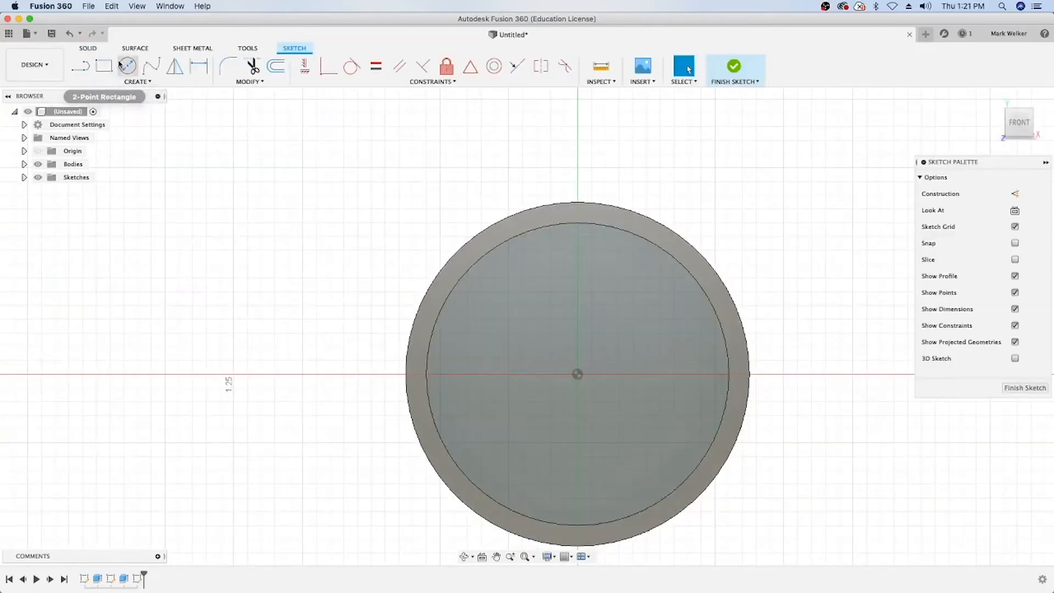
left_click(124, 65)
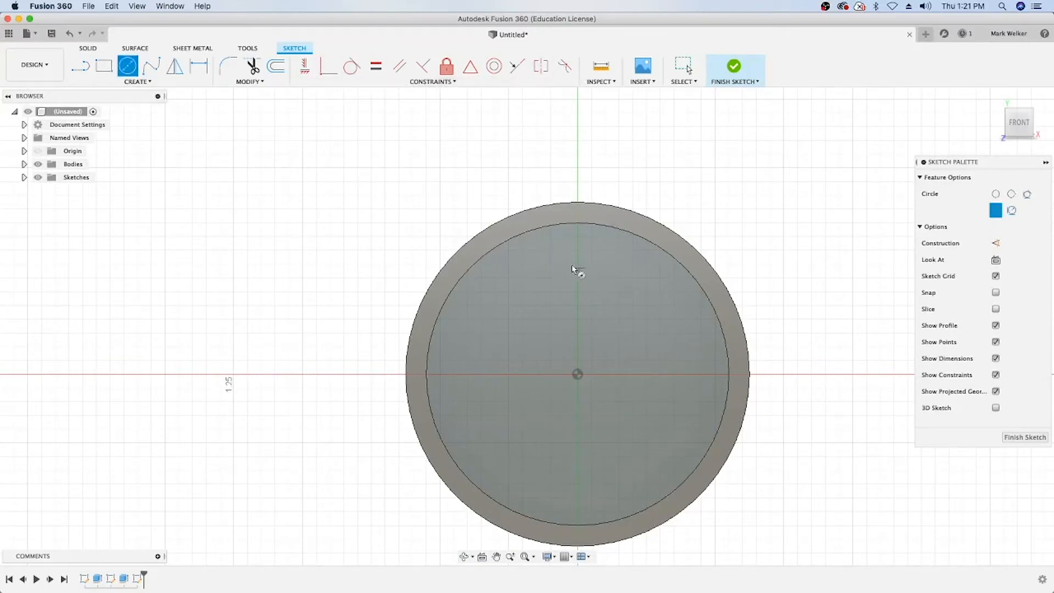
left_click(536, 252)
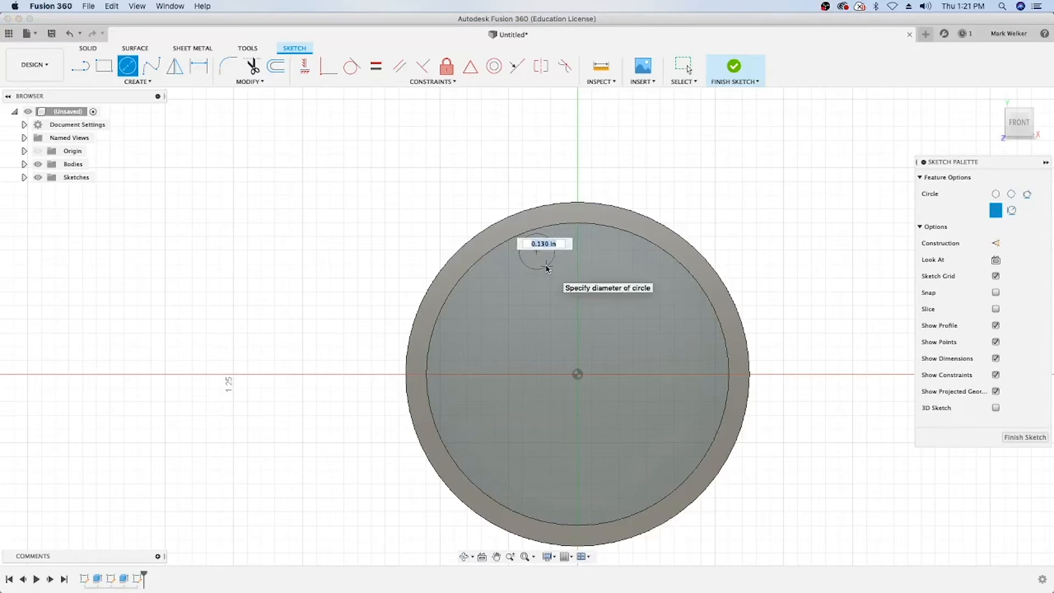
key("BackSpace")
type(".125")
key("Return")
key("Escape")
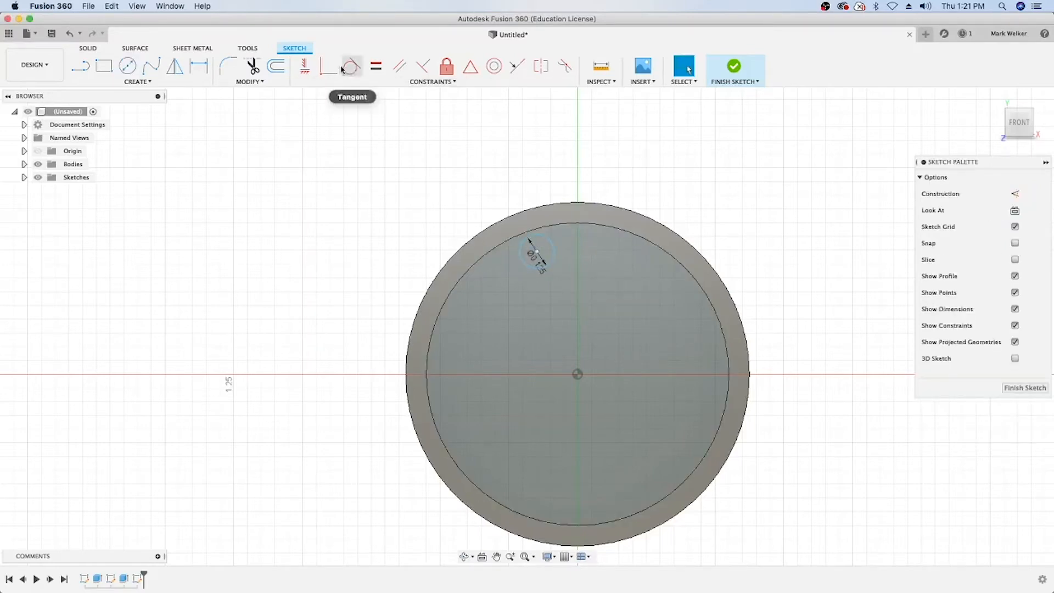
left_click(305, 67)
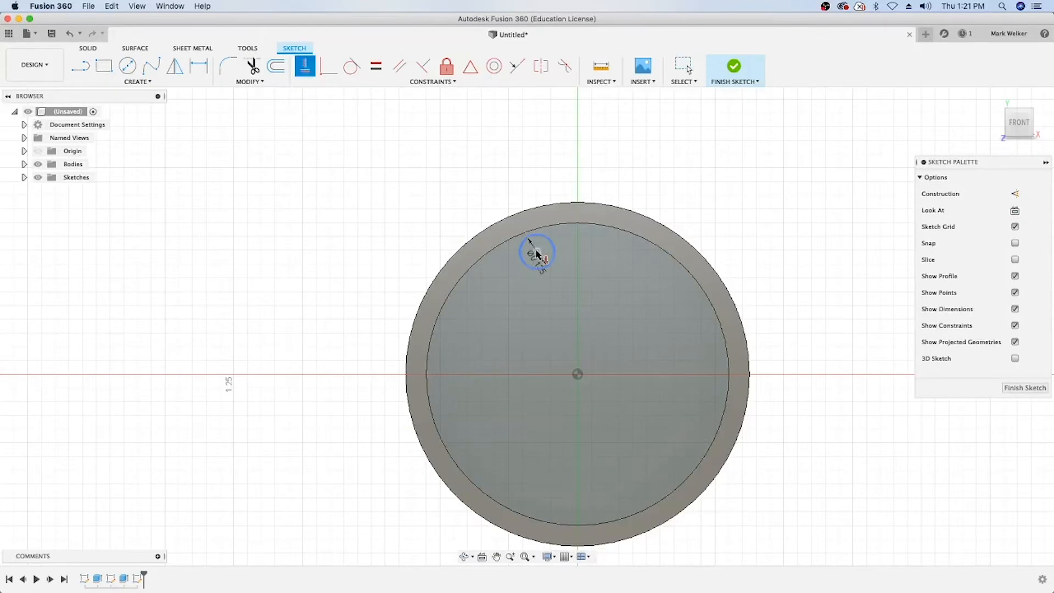
left_click(577, 375)
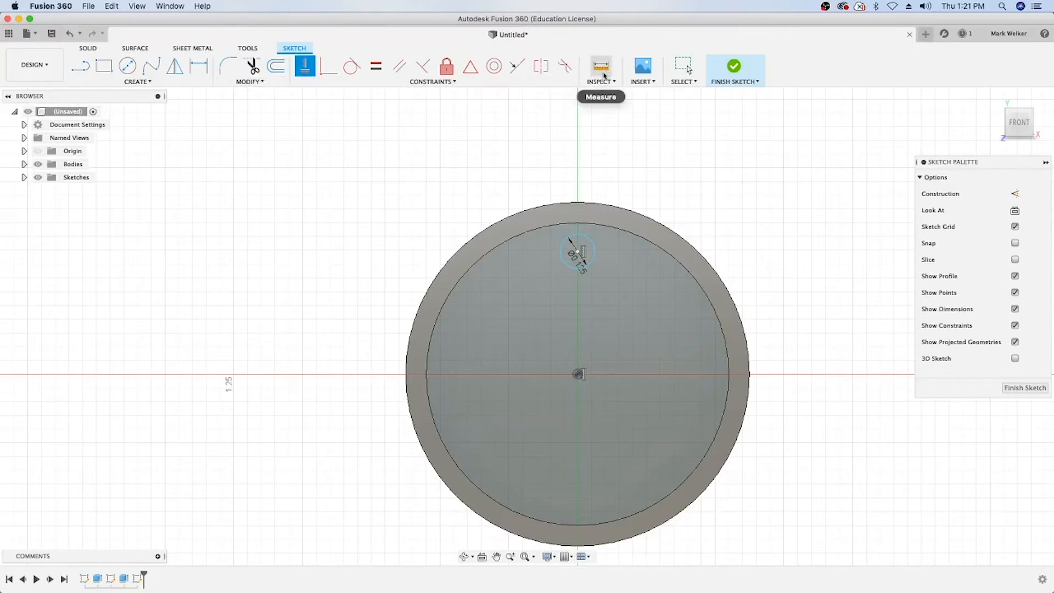
left_click(251, 82)
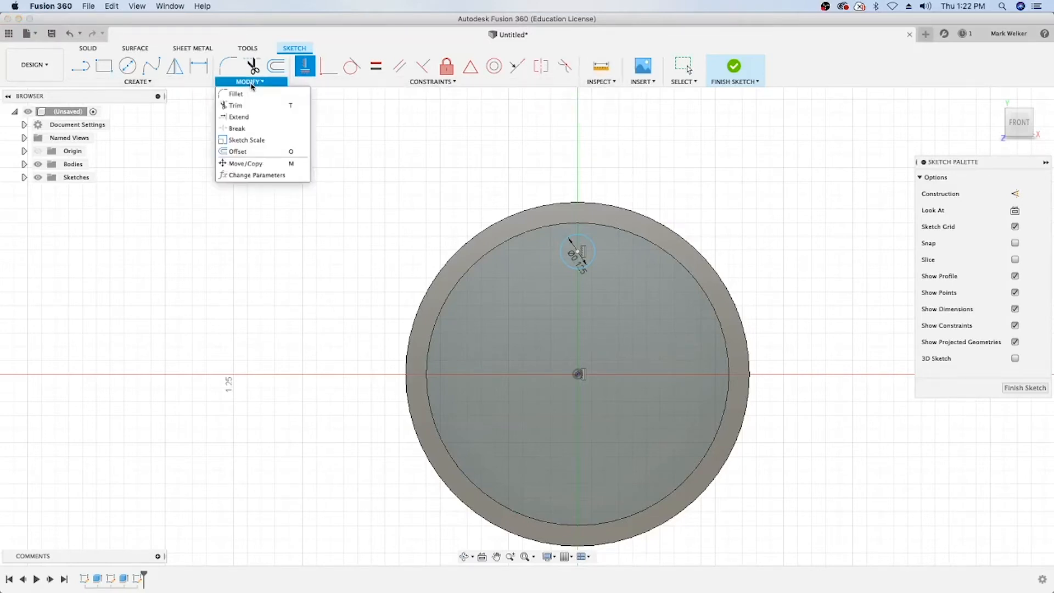
left_click(162, 82)
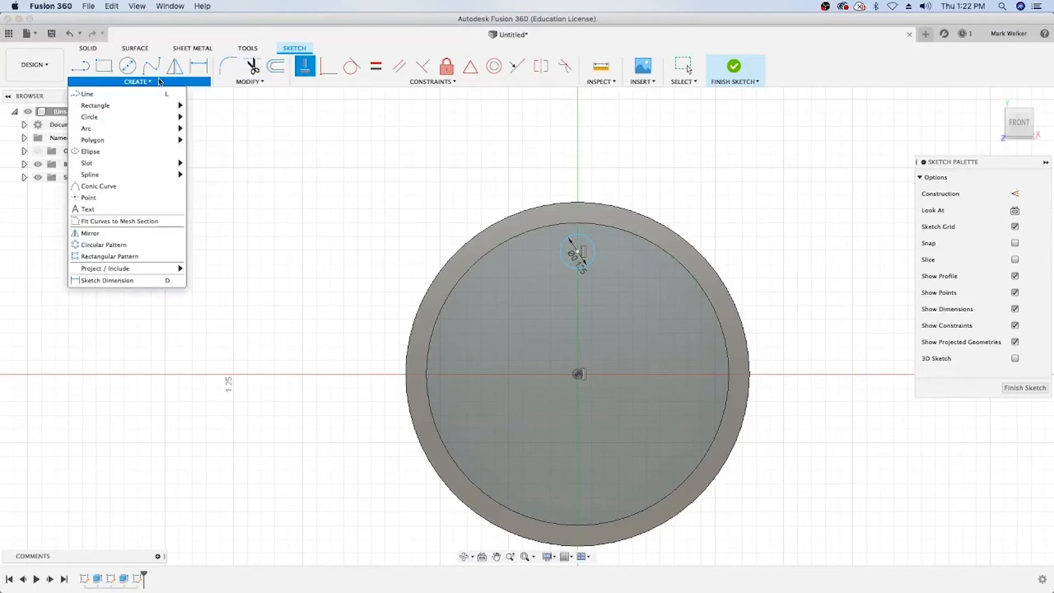
left_click(369, 83)
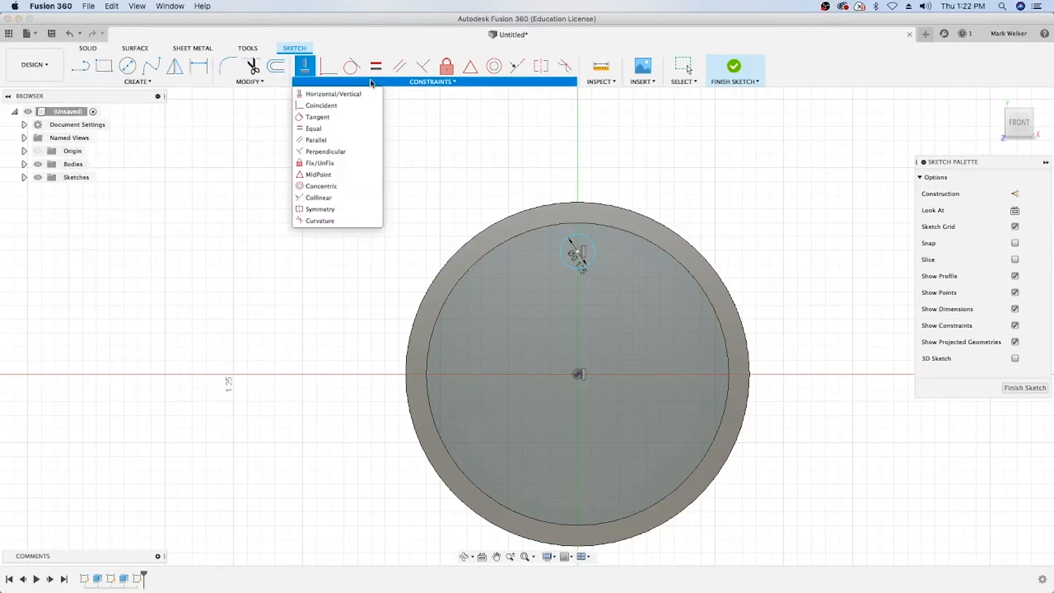
left_click(370, 82)
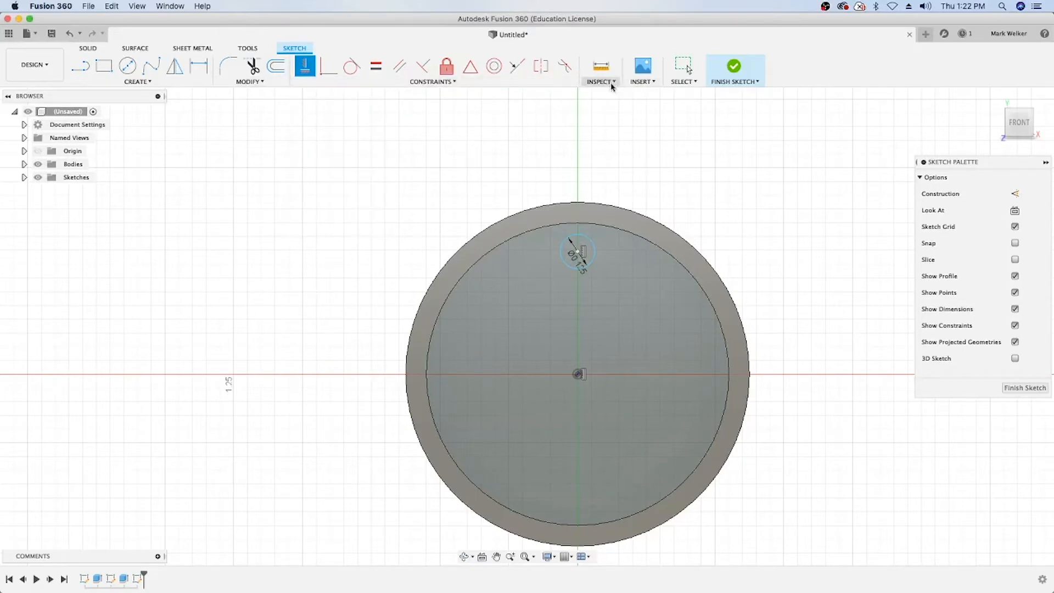
left_click(449, 82)
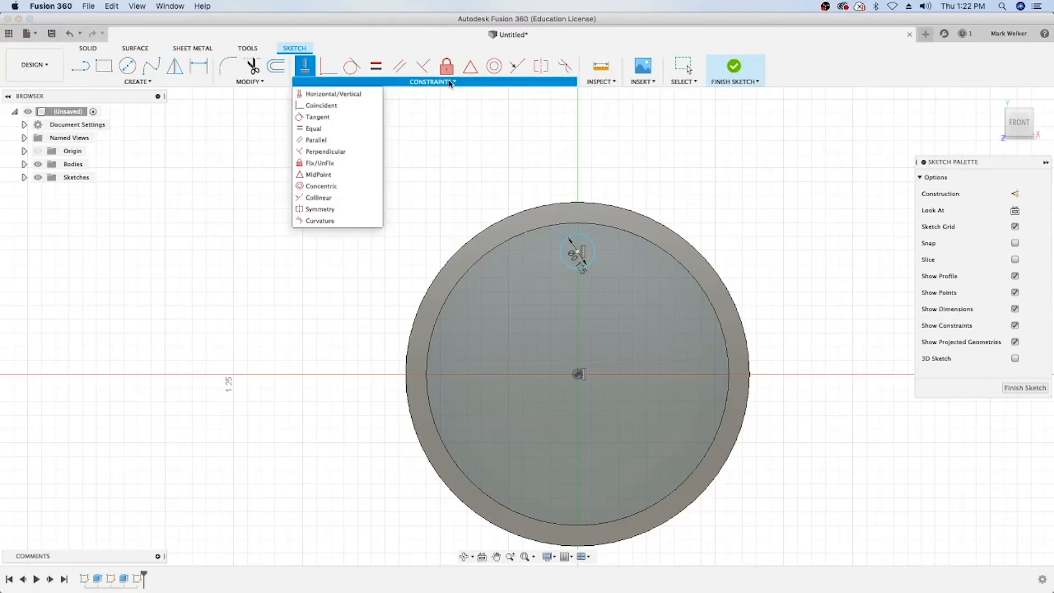
left_click(450, 84)
left_click(275, 84)
left_click(275, 85)
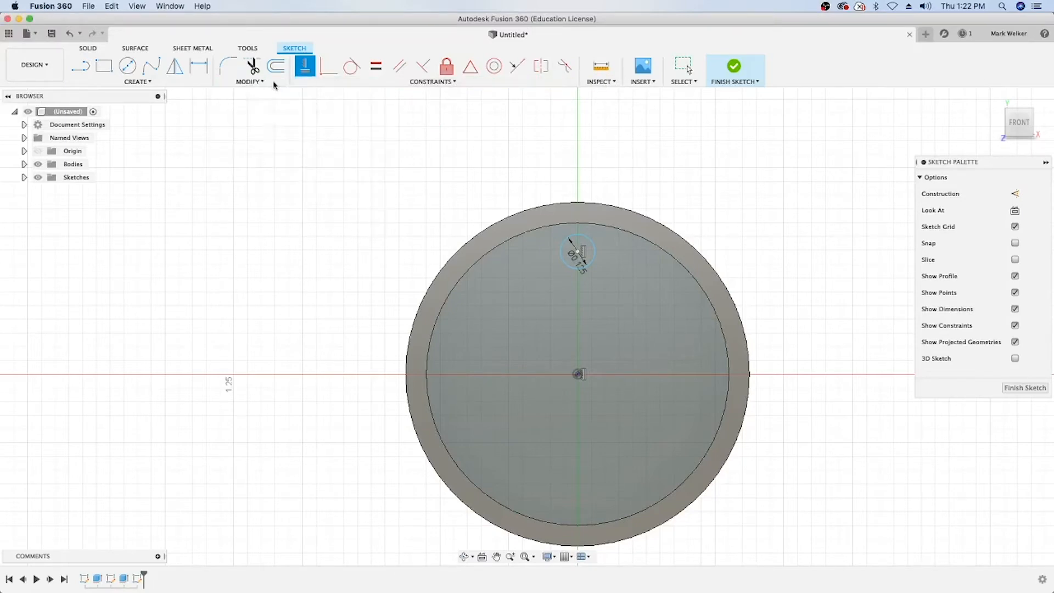
left_click(199, 67)
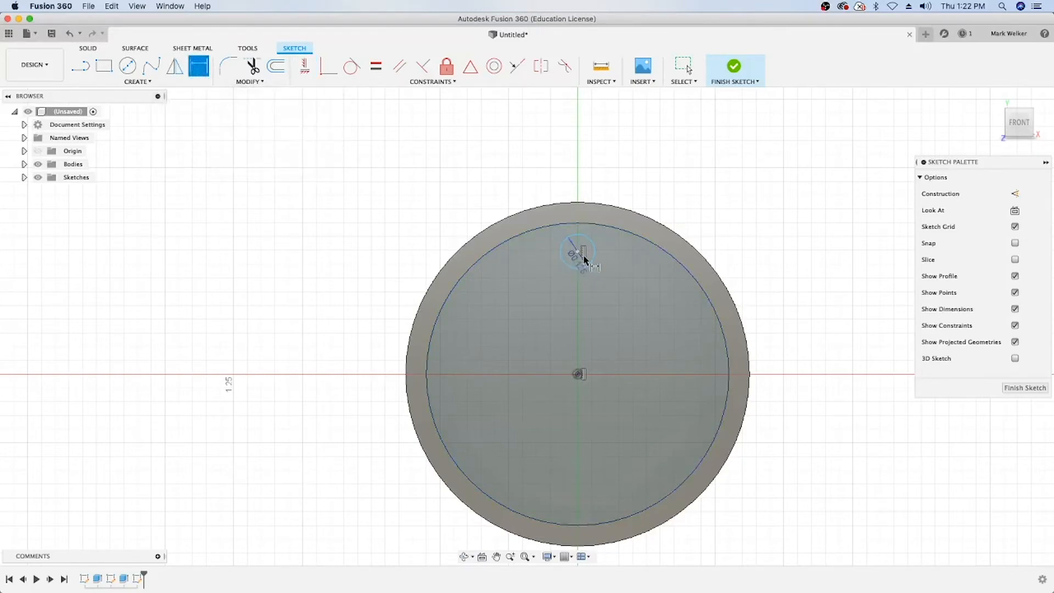
left_click(577, 374)
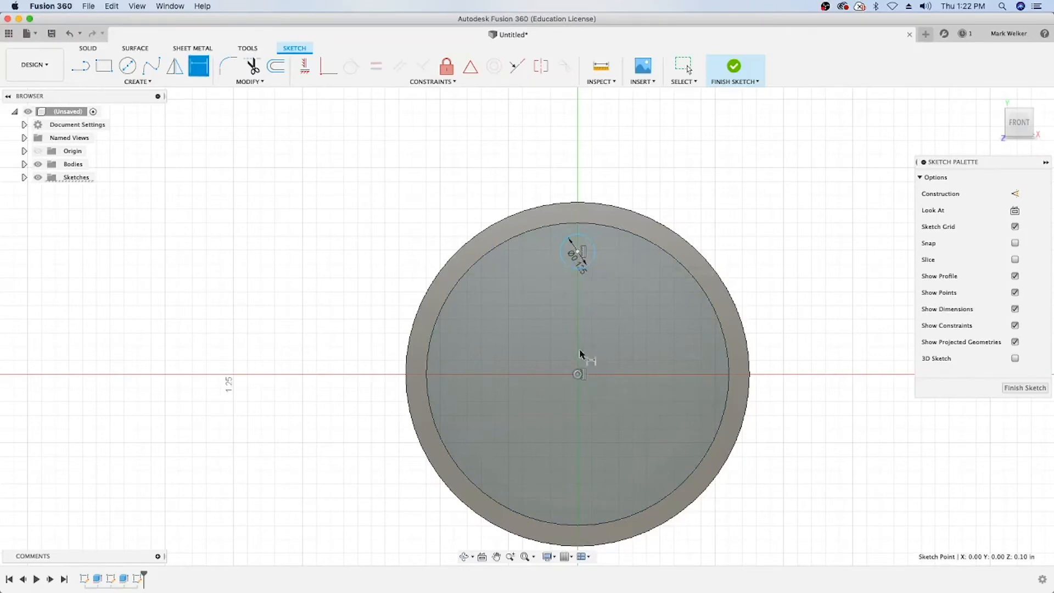
left_click(577, 252)
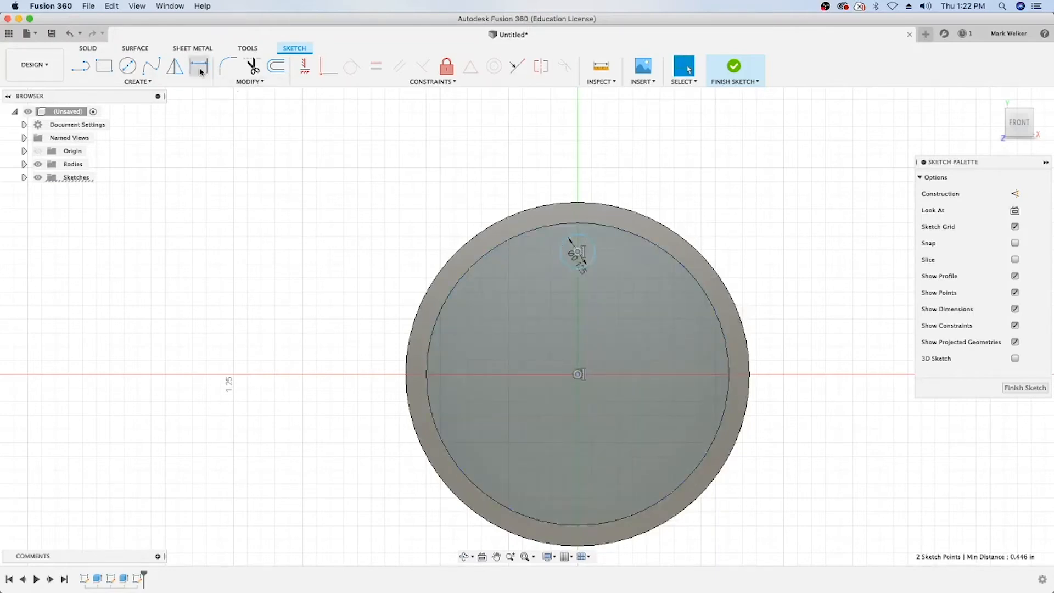
key("Escape")
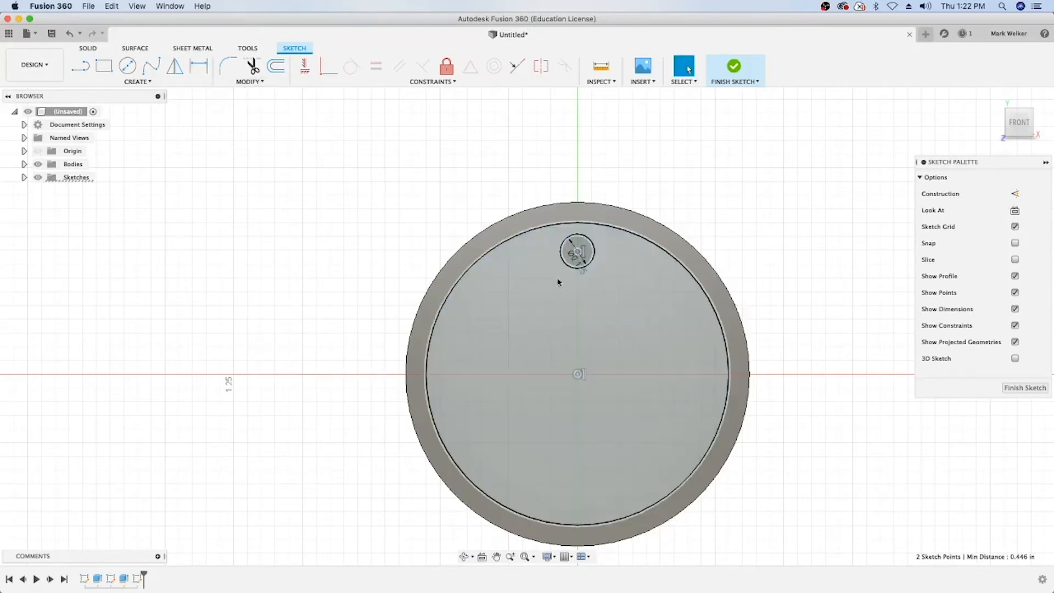
left_click(197, 68)
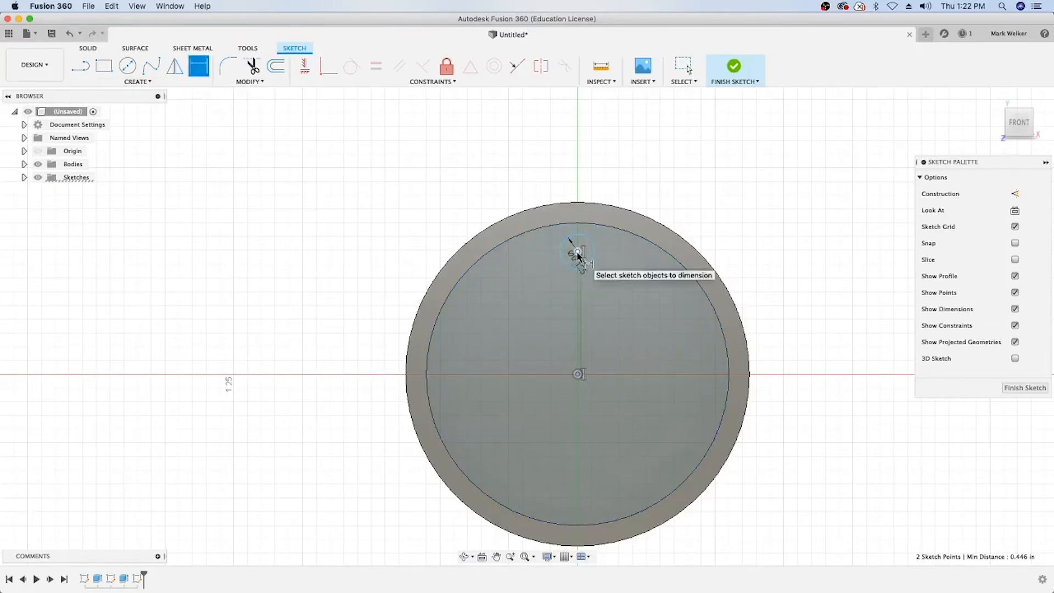
left_click(576, 204)
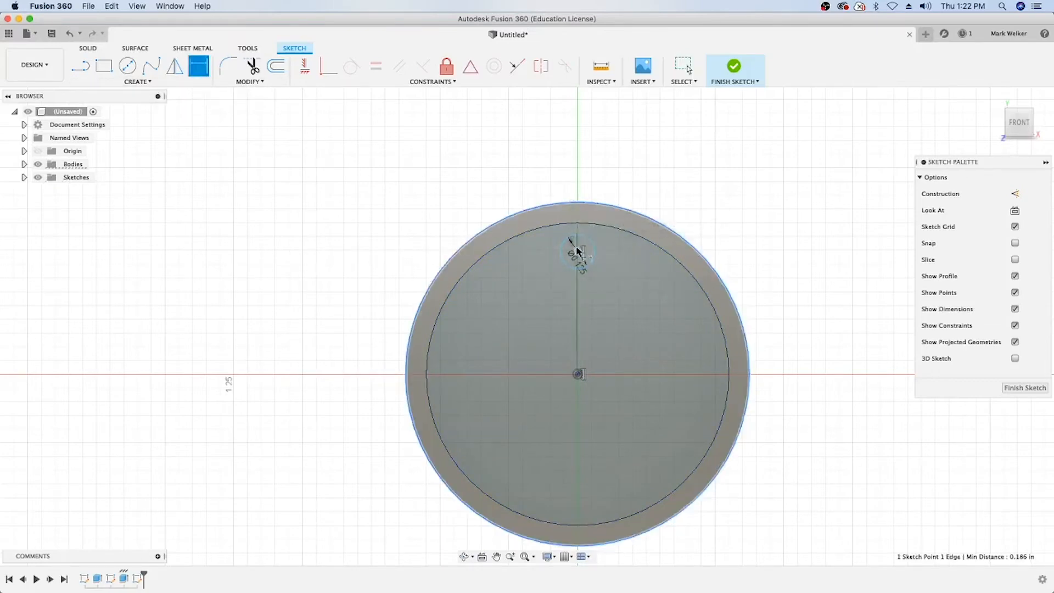
key("Escape")
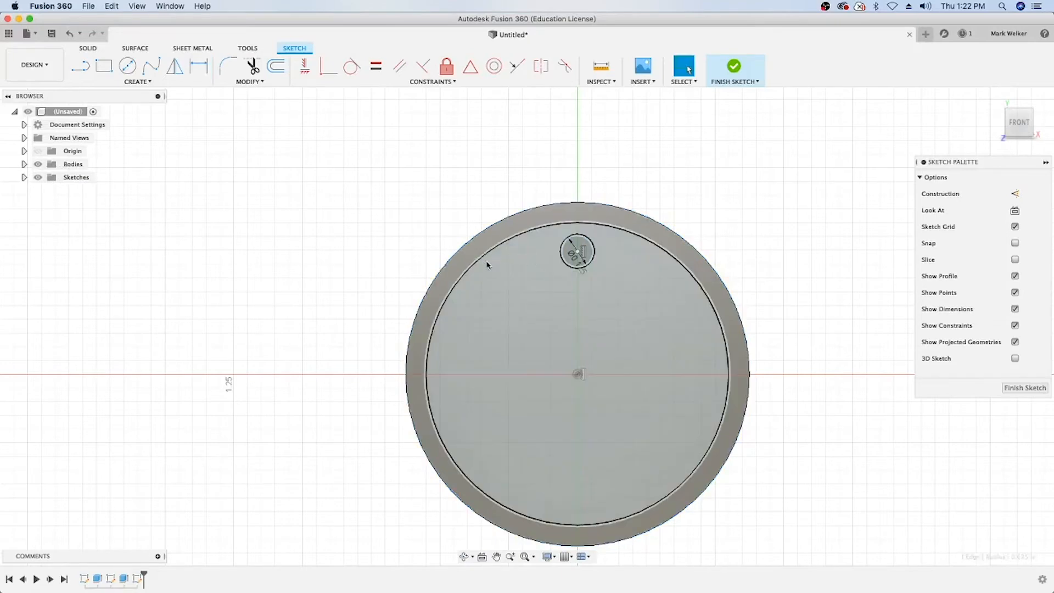
Dimension the vertical distance from the disc's centre to the small circle's centre as 0.45 in
left_click(198, 66)
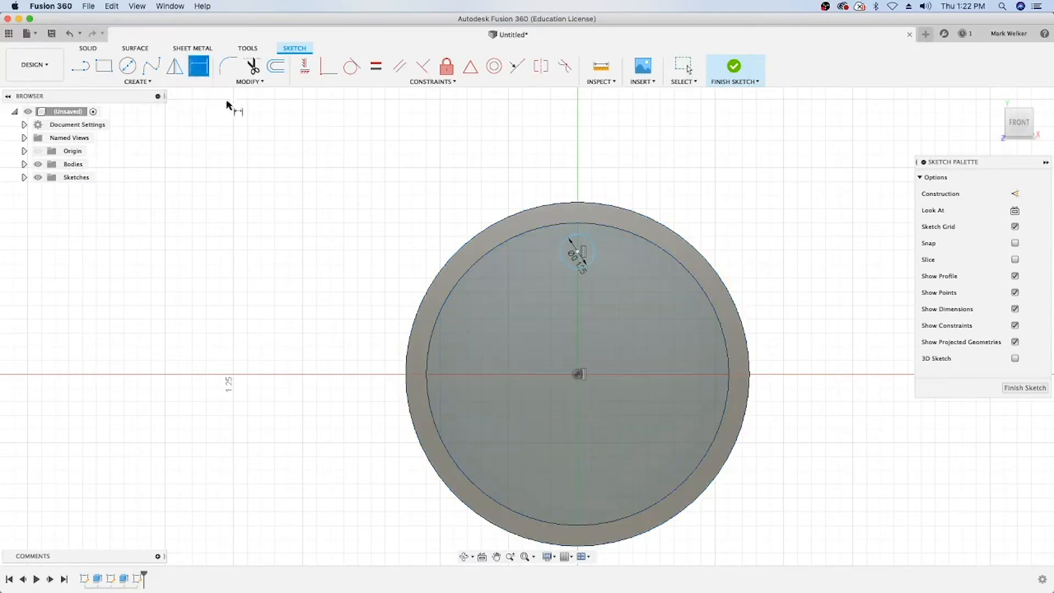
left_click(575, 254)
left_click(575, 204)
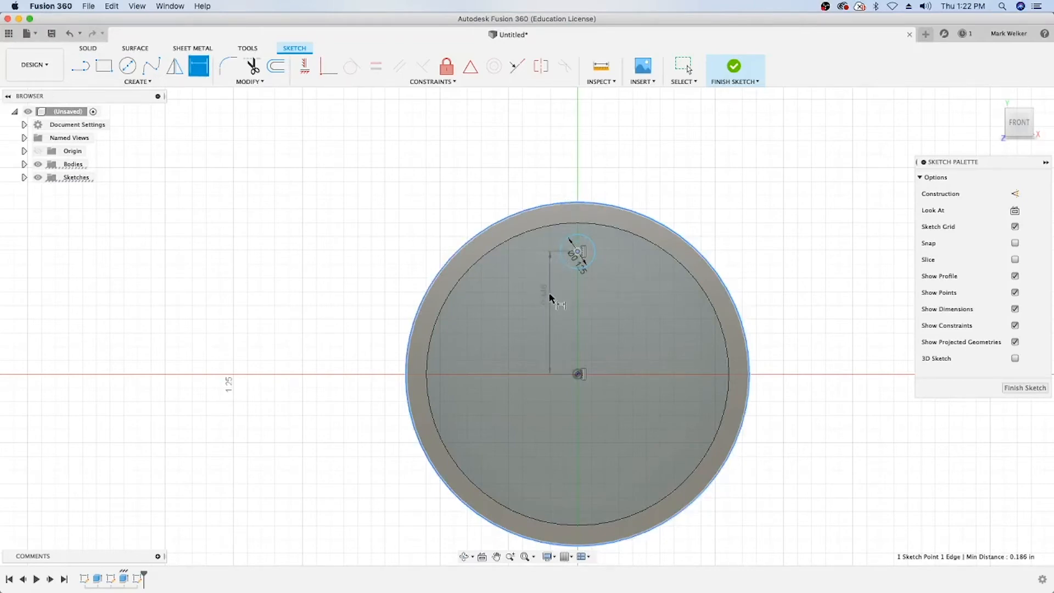
left_click(550, 295)
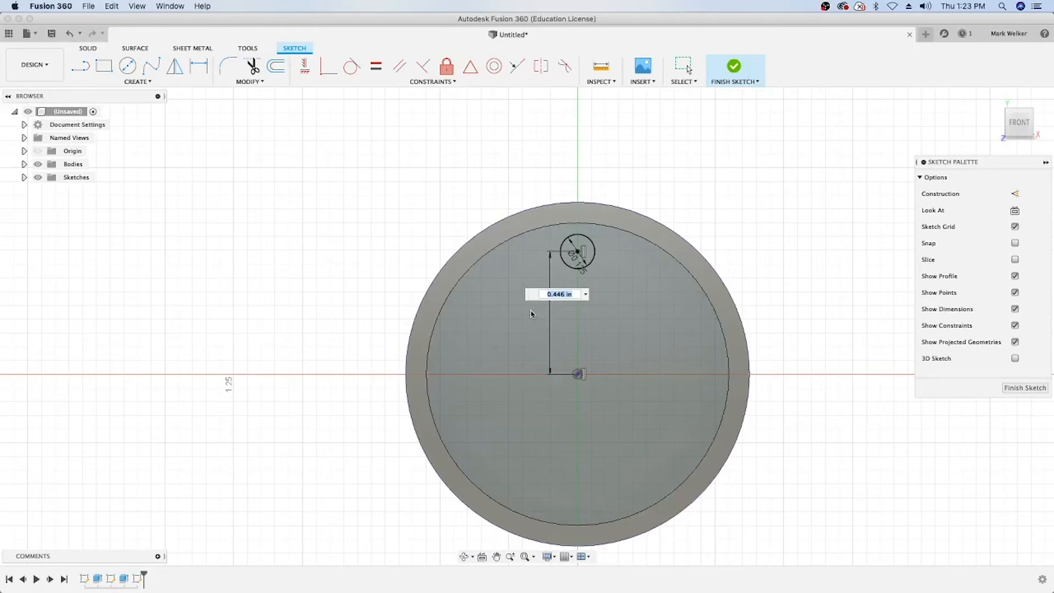
key("BackSpace")
type("5")
key("BackSpace")
key("BackSpace")
type("7")
key("Return")
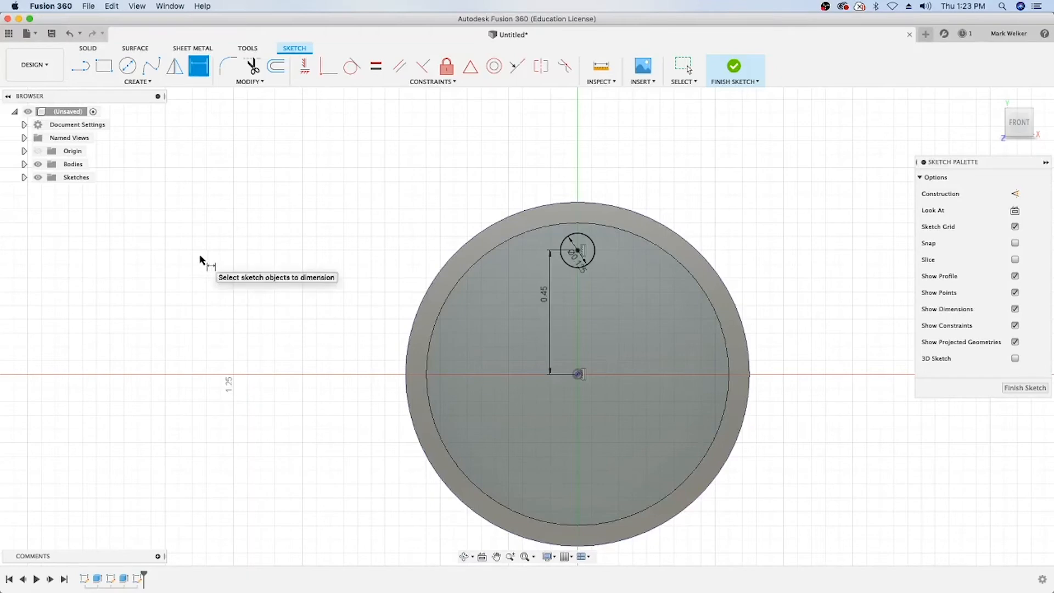
key("Escape")
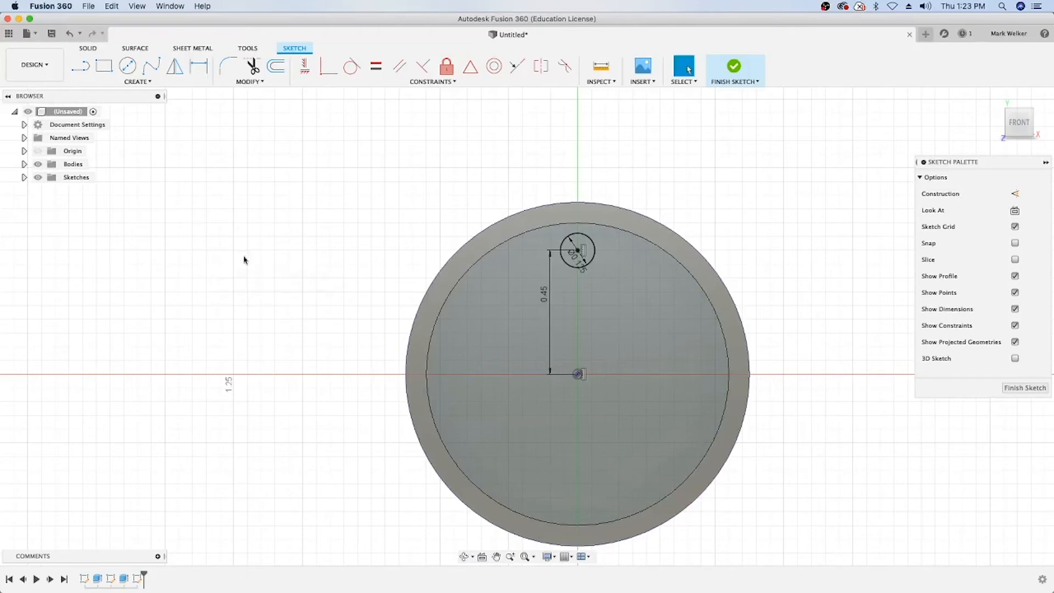
left_click(596, 251)
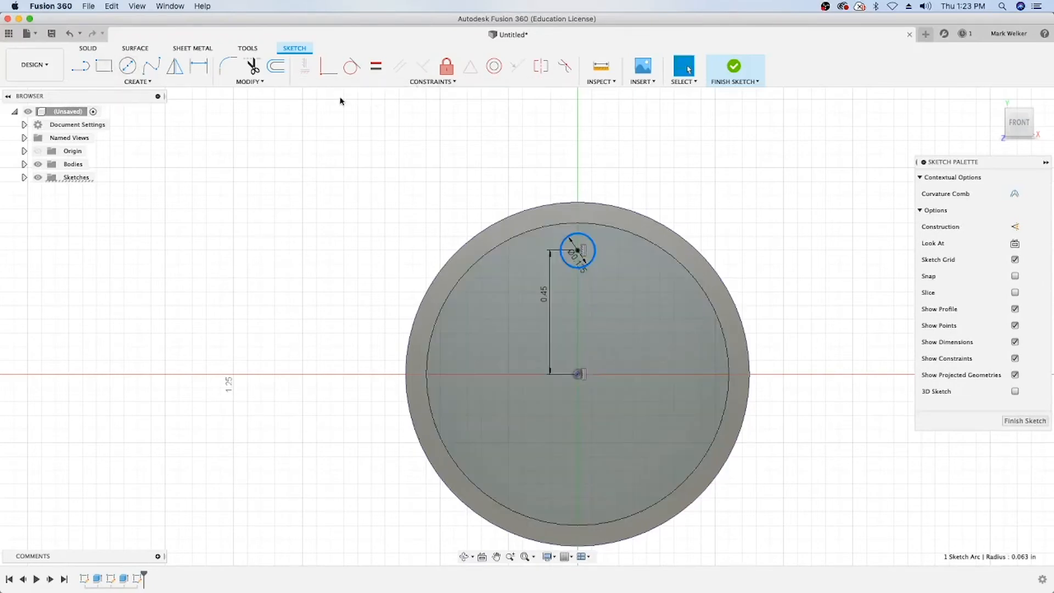
left_click(137, 82)
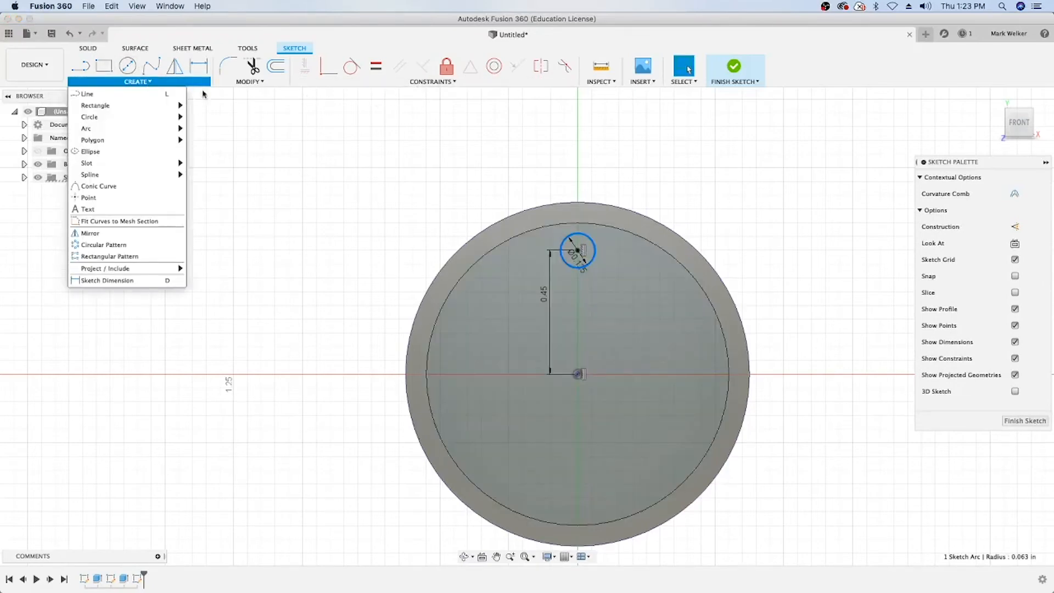
key("Escape")
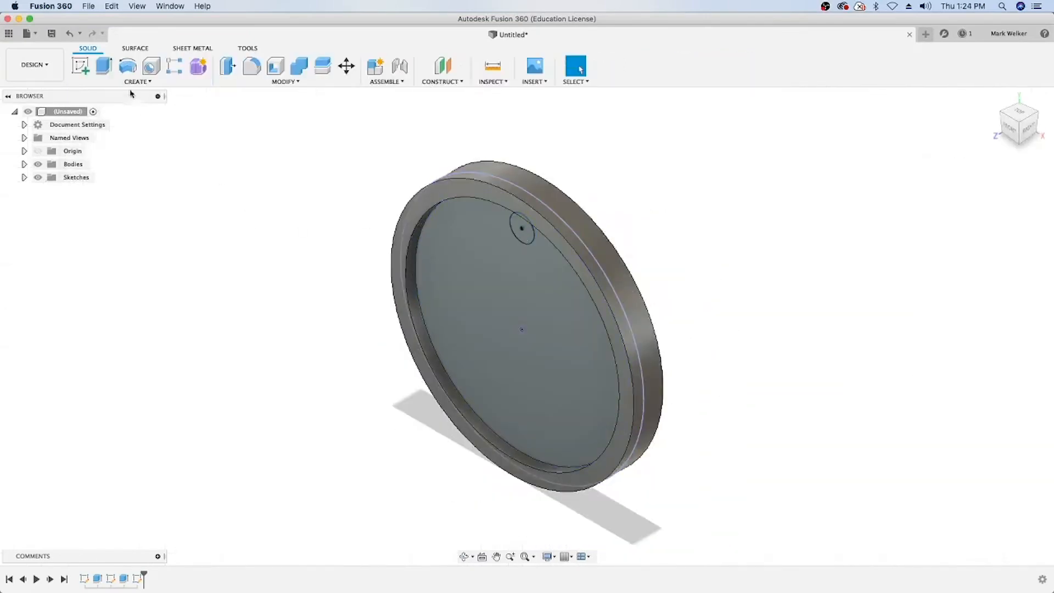
Extrude the small circle near the disc's upper edge as a cut with its extent set to All
left_click(104, 66)
left_click(521, 232)
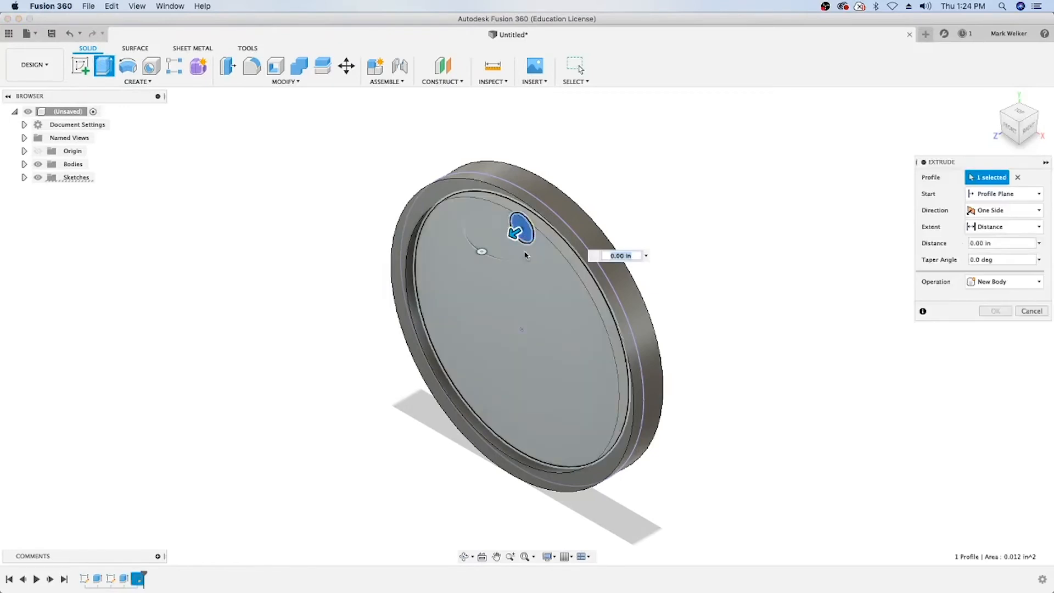
left_click(999, 281)
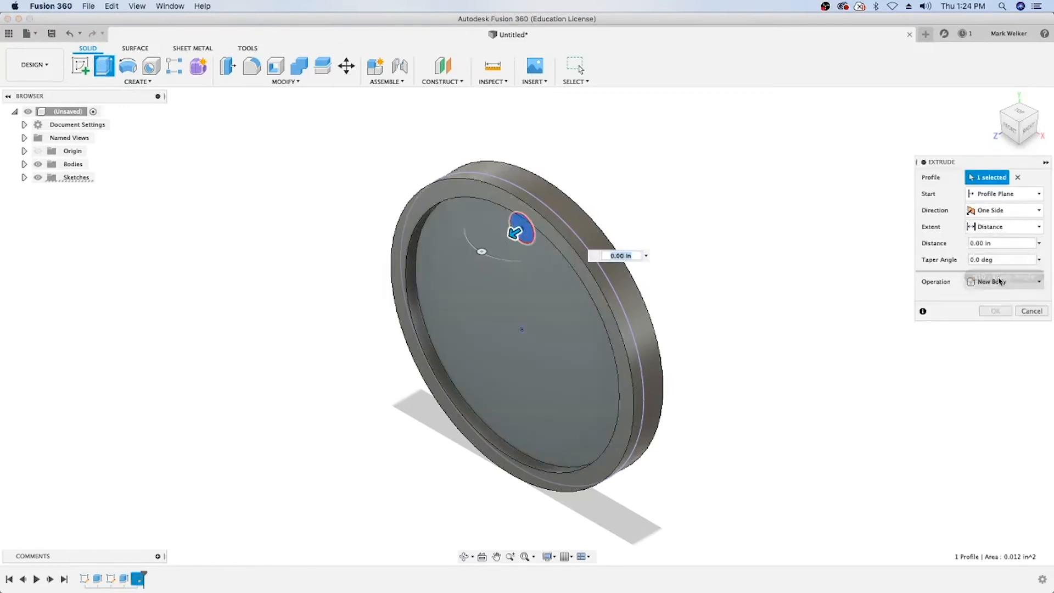
left_click(995, 281)
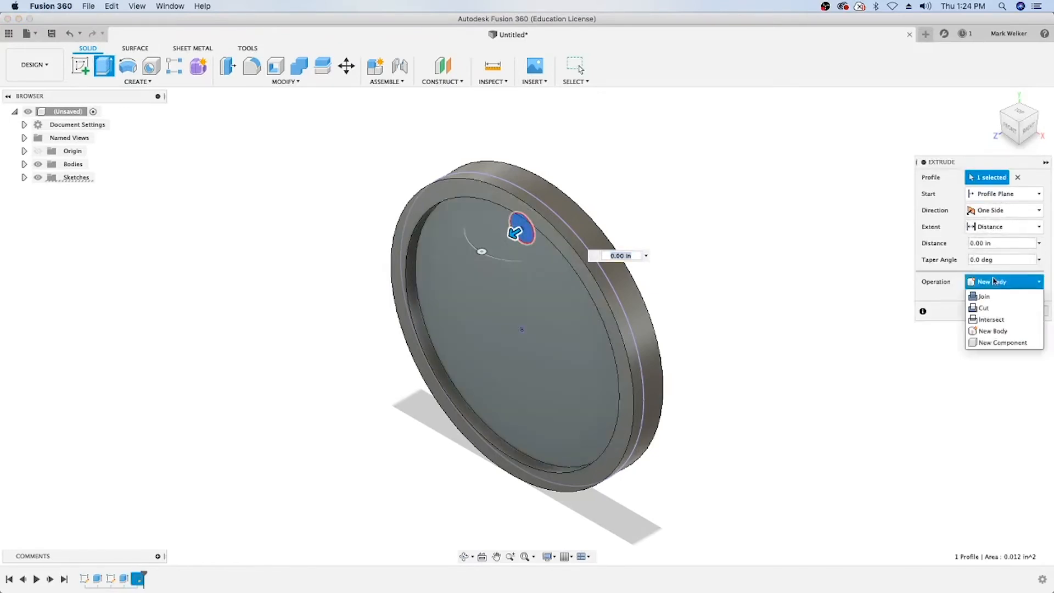
left_click(1001, 310)
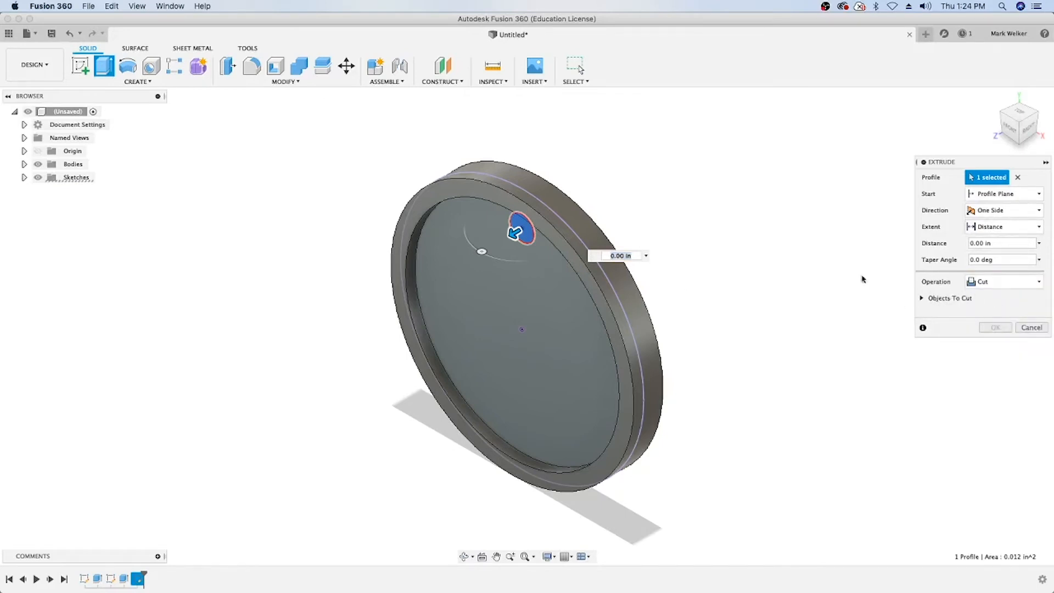
left_click(985, 231)
left_click(987, 266)
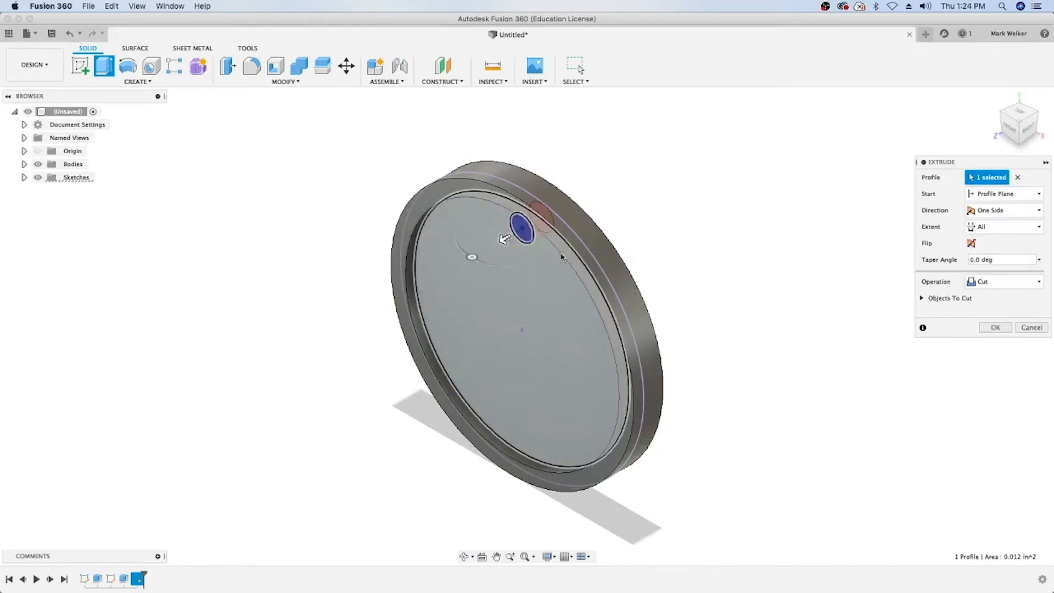
left_click(994, 327)
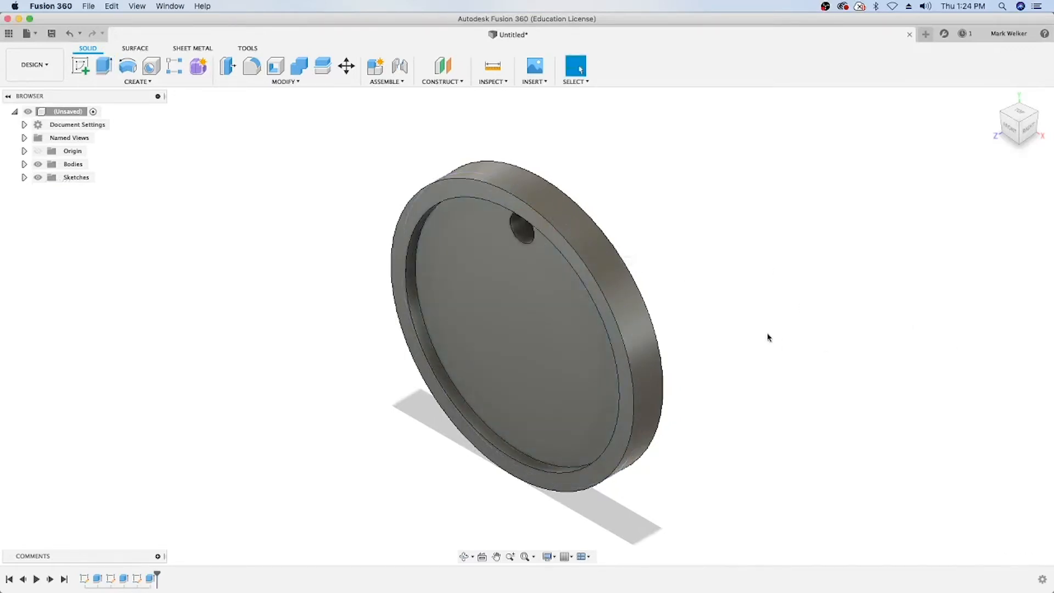
Start a sketch on the recessed face and add the text F360 in Arial, 0.394 in high, in its upper half
left_click(111, 82)
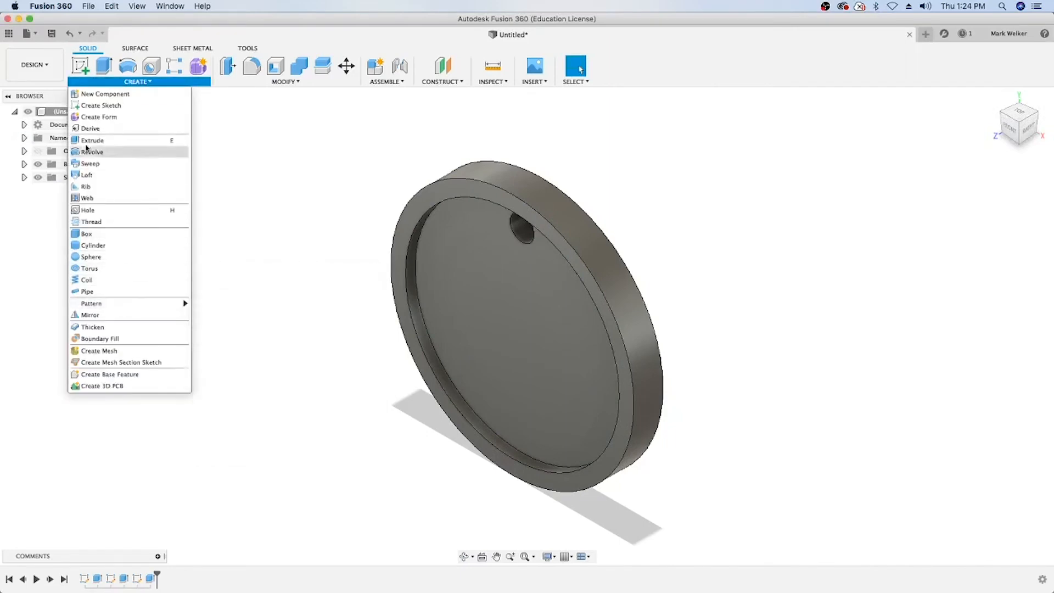
left_click(130, 83)
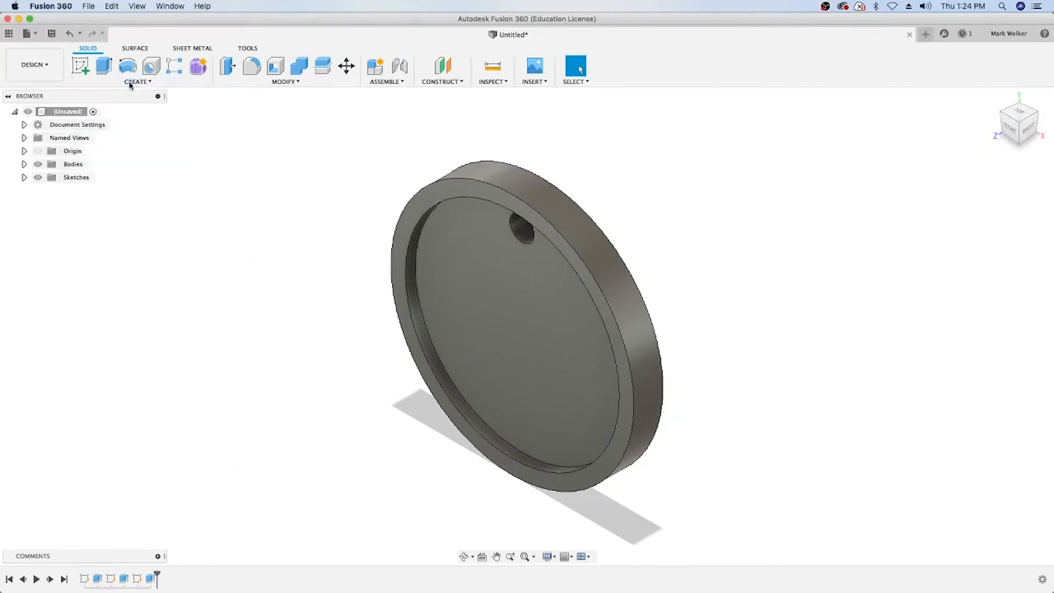
left_click(80, 66)
left_click(442, 282)
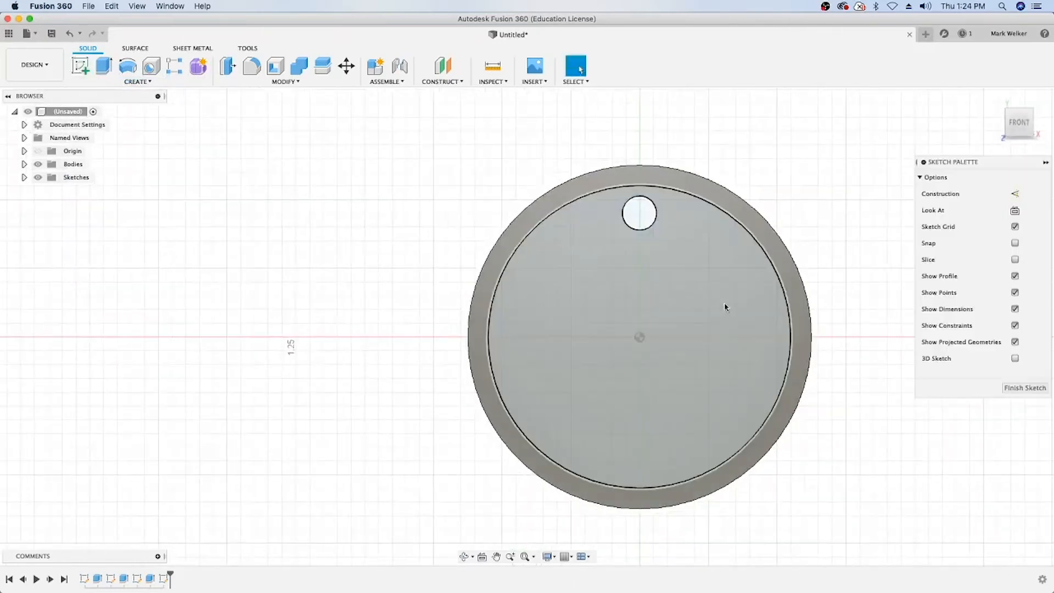
left_click(141, 83)
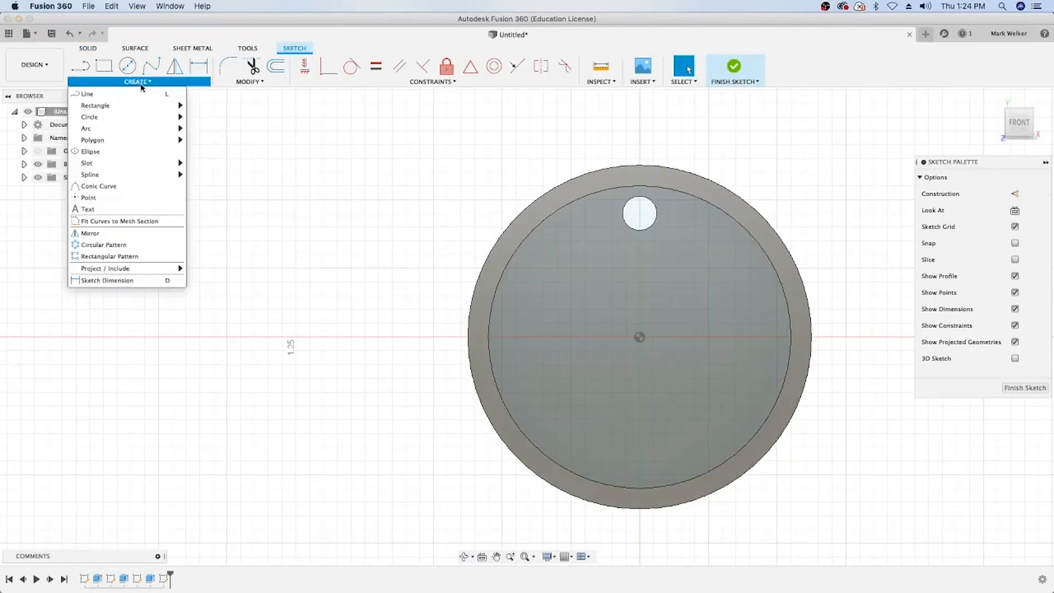
left_click(105, 206)
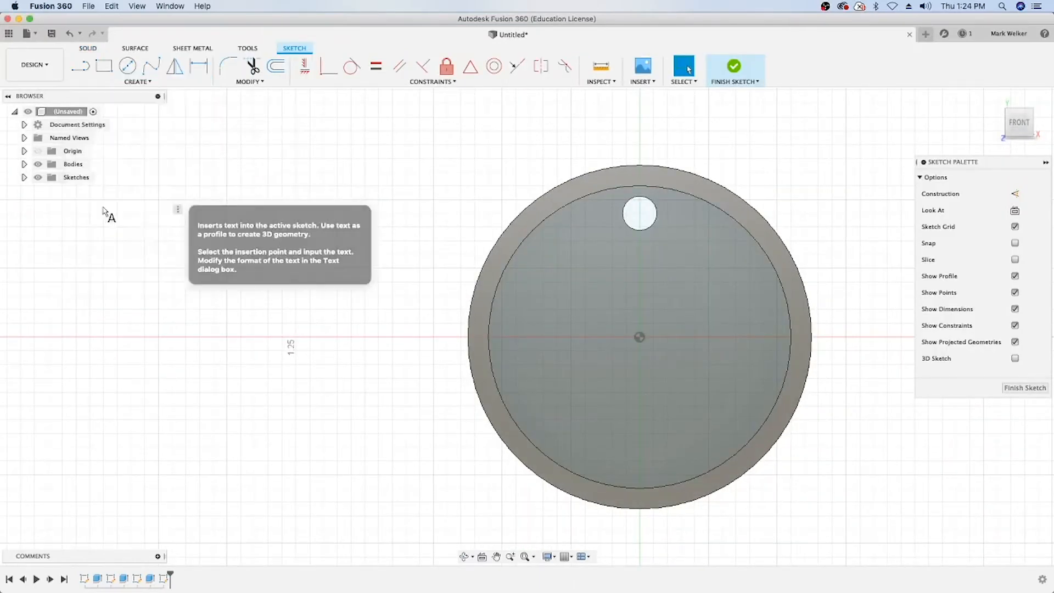
left_click(535, 324)
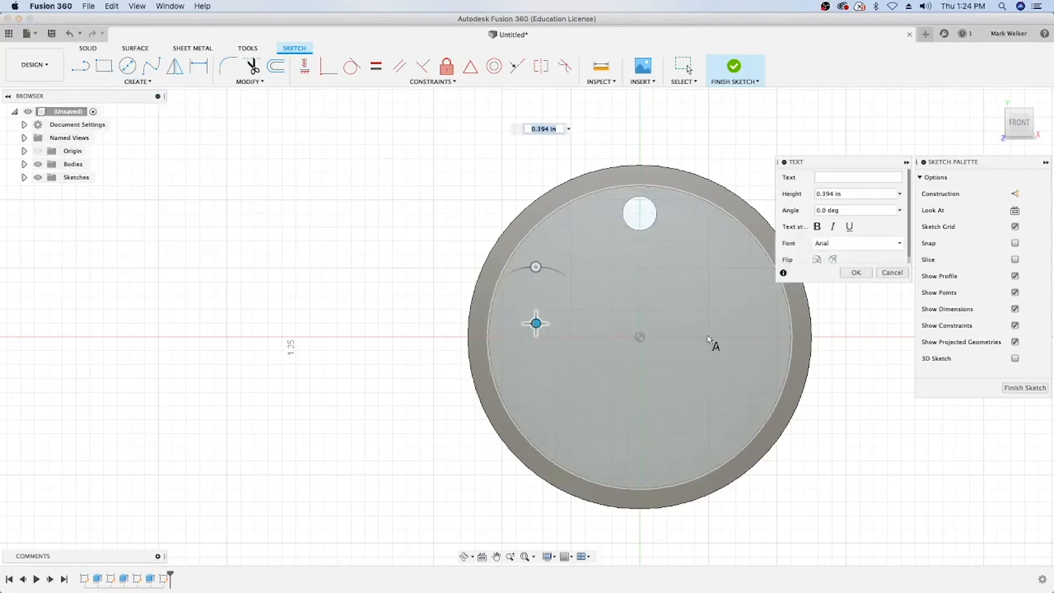
left_click(844, 177)
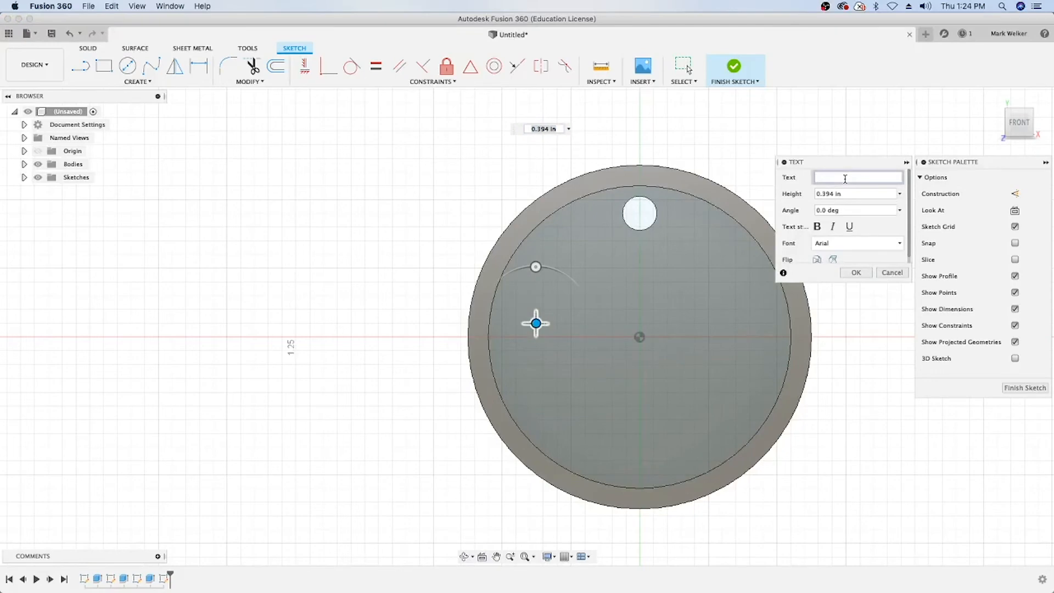
type("F360")
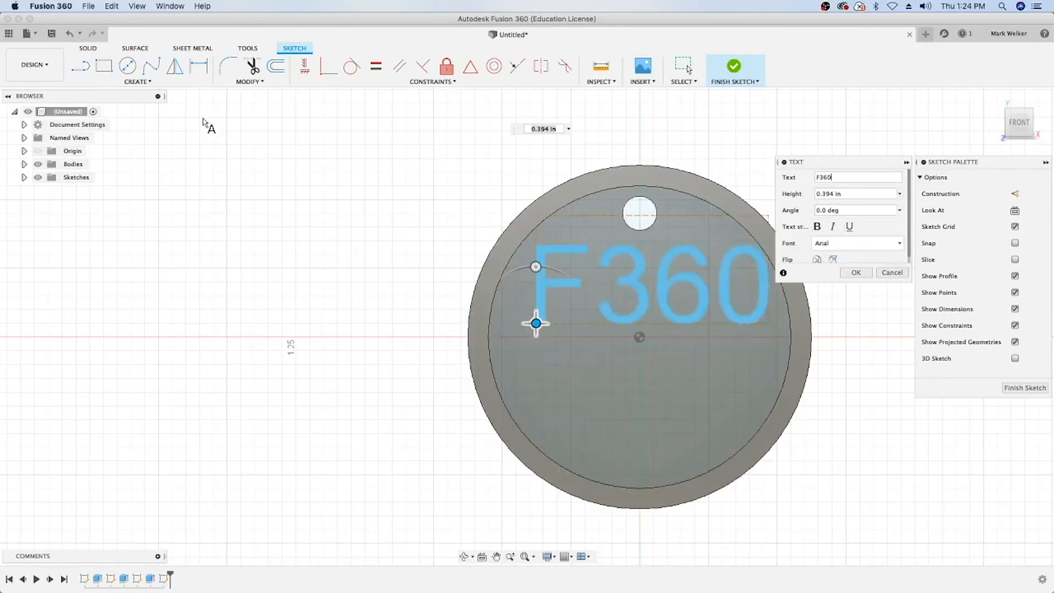
left_click(137, 81)
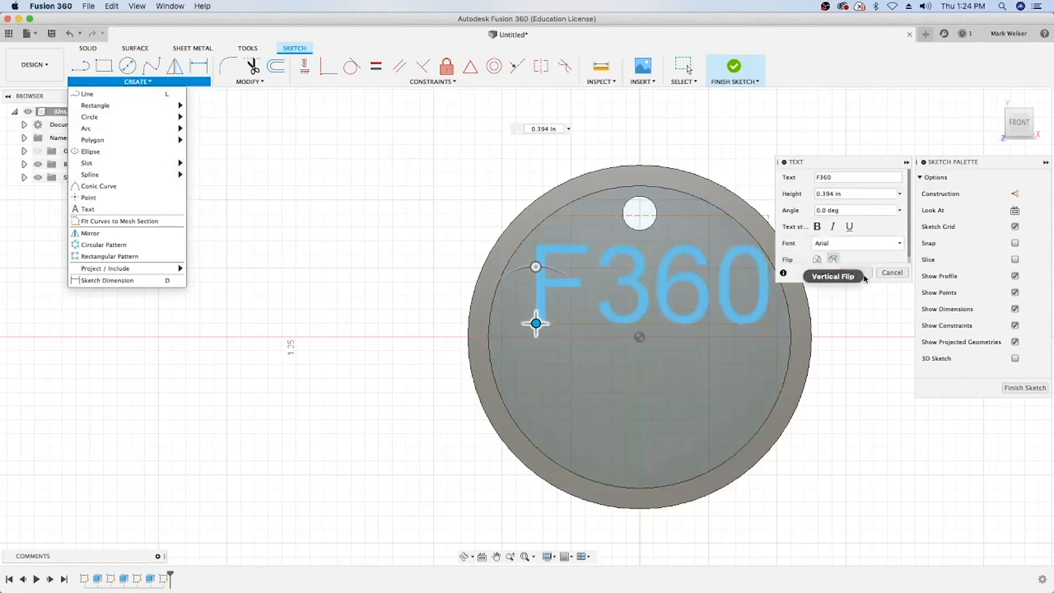
left_click(859, 274)
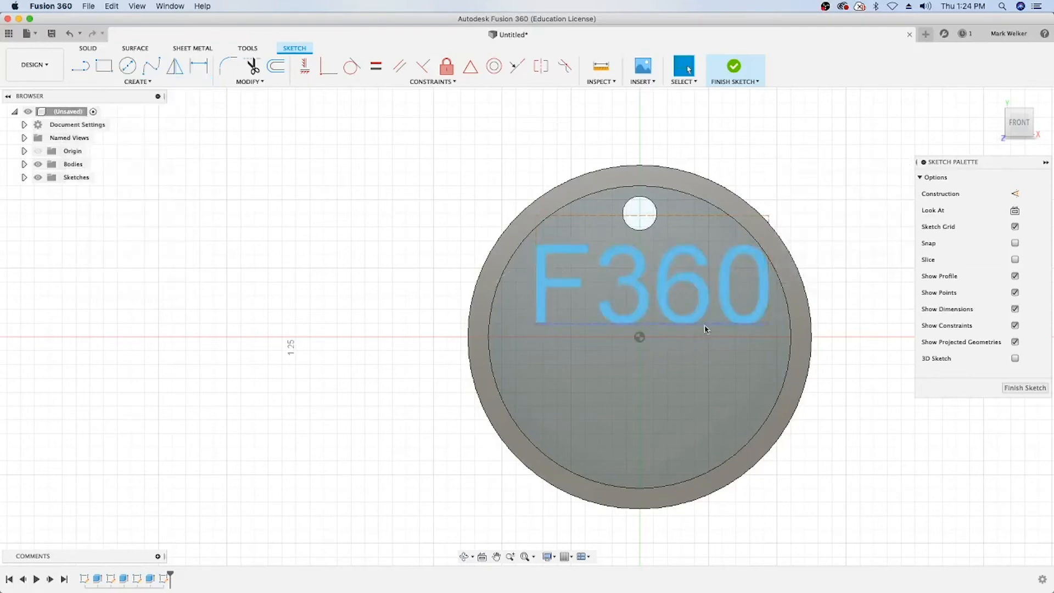
Shrink the F360 text frame to about 0.79 in wide and 0.36 in high, and shift it slightly downward
left_click_drag(660, 328, 661, 314)
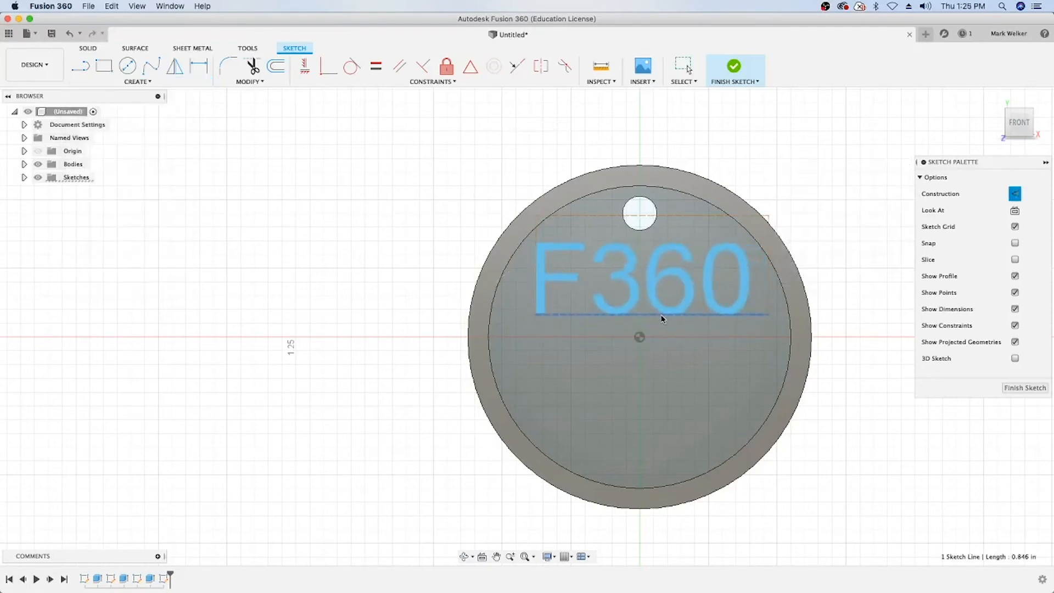
left_click_drag(769, 276, 751, 276)
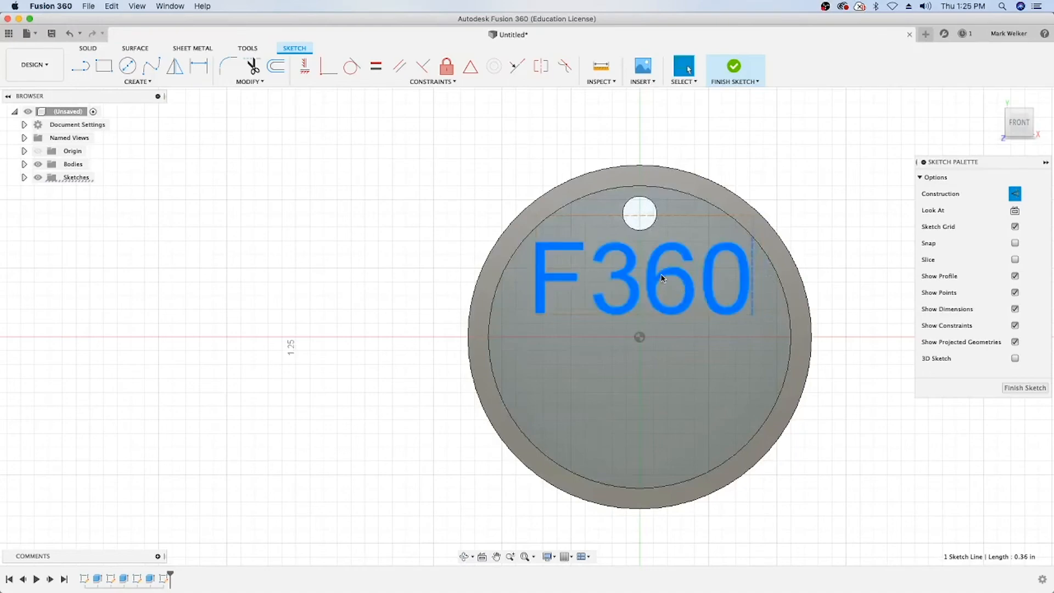
left_click_drag(661, 275, 661, 285)
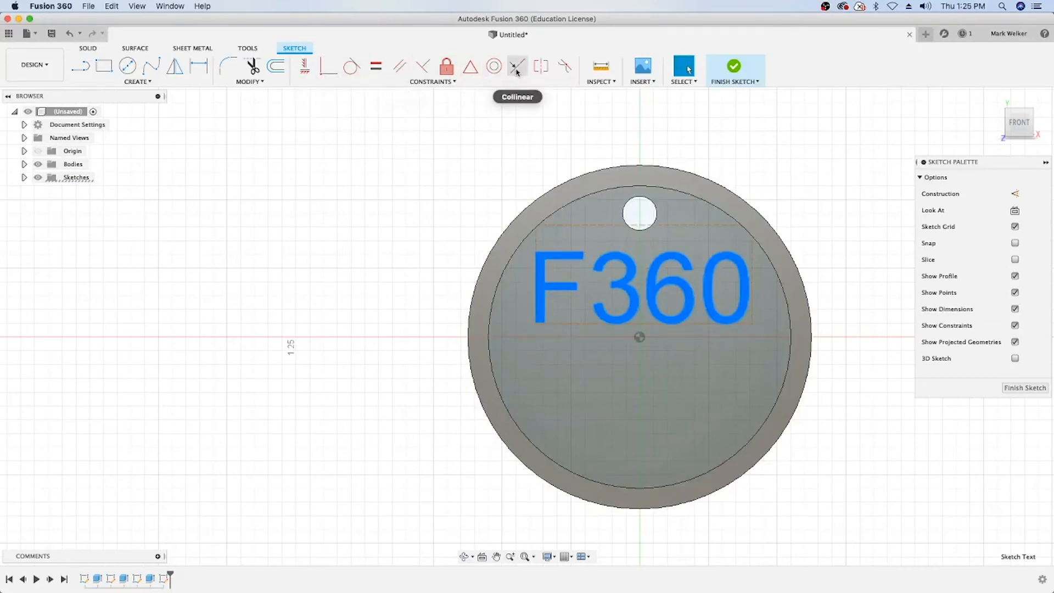
left_click(541, 66)
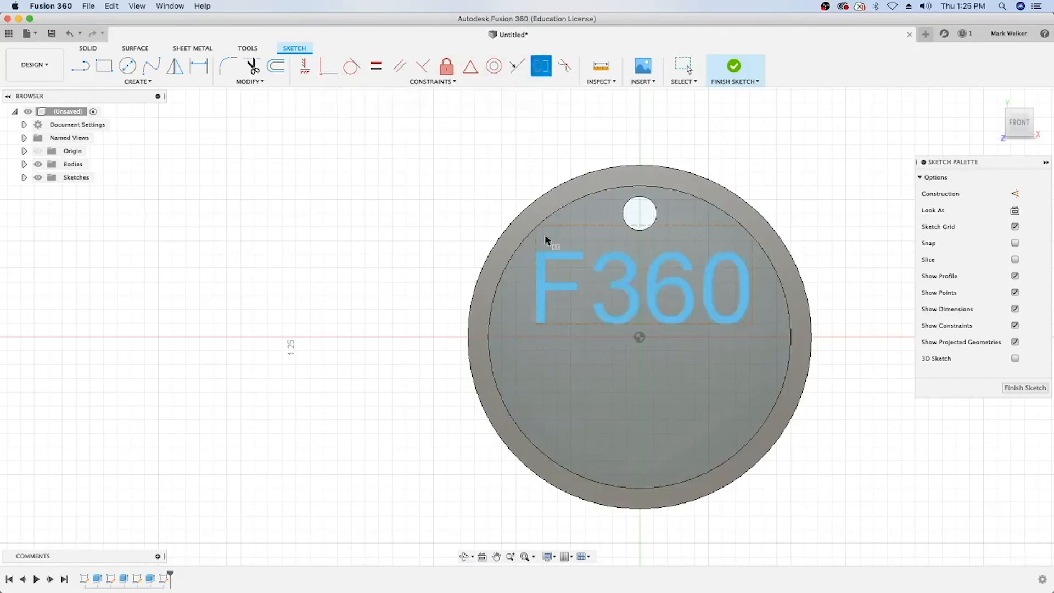
left_click(536, 324)
left_click(752, 324)
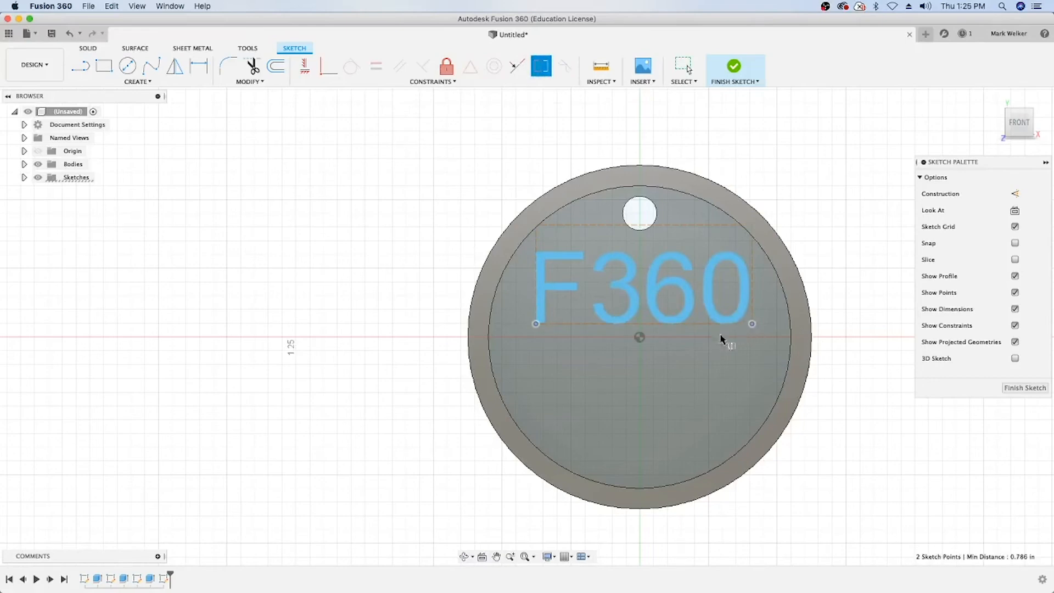
left_click(644, 336)
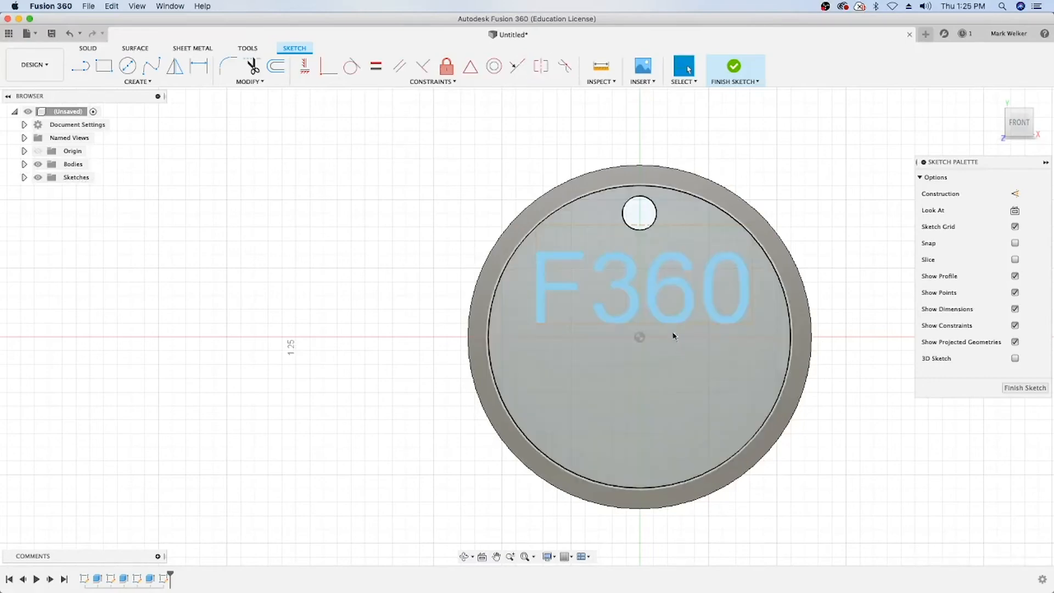
Sketch a vertical construction line from the disc's centre to the ring hole's centre
left_click(77, 70)
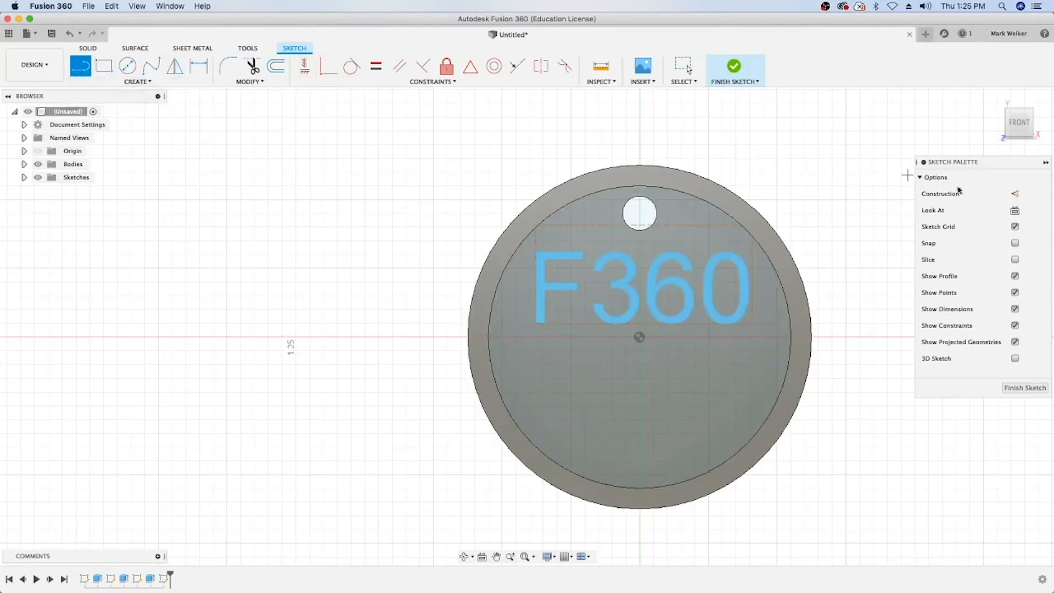
left_click(1014, 194)
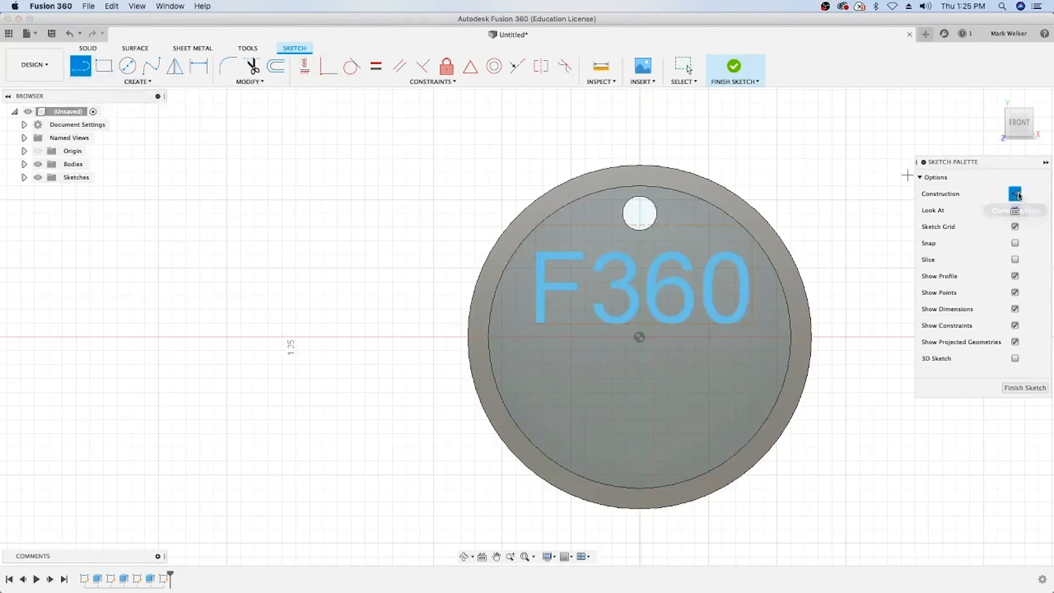
left_click(639, 337)
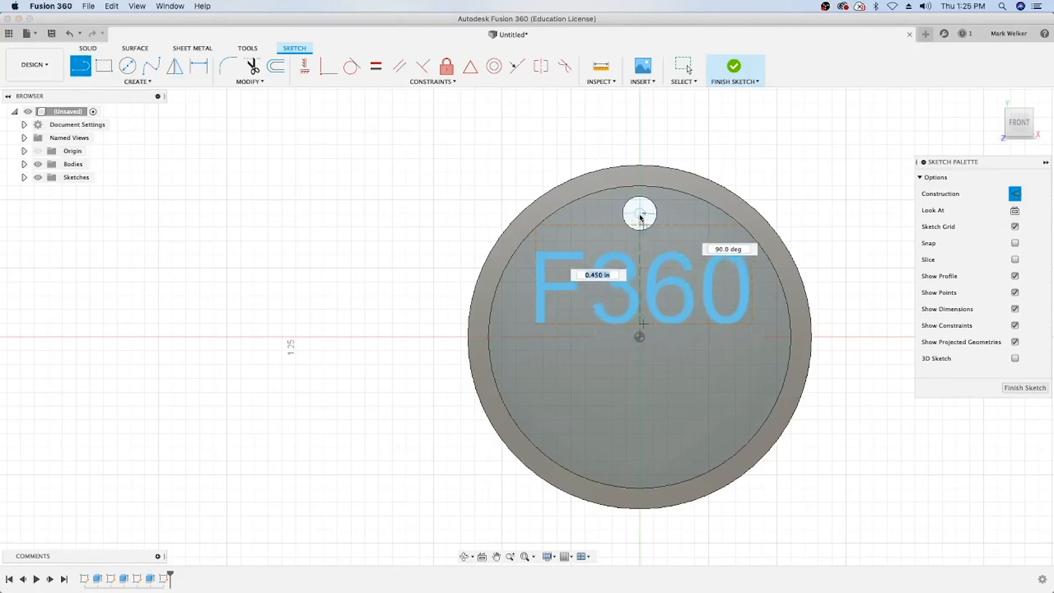
left_click(639, 214)
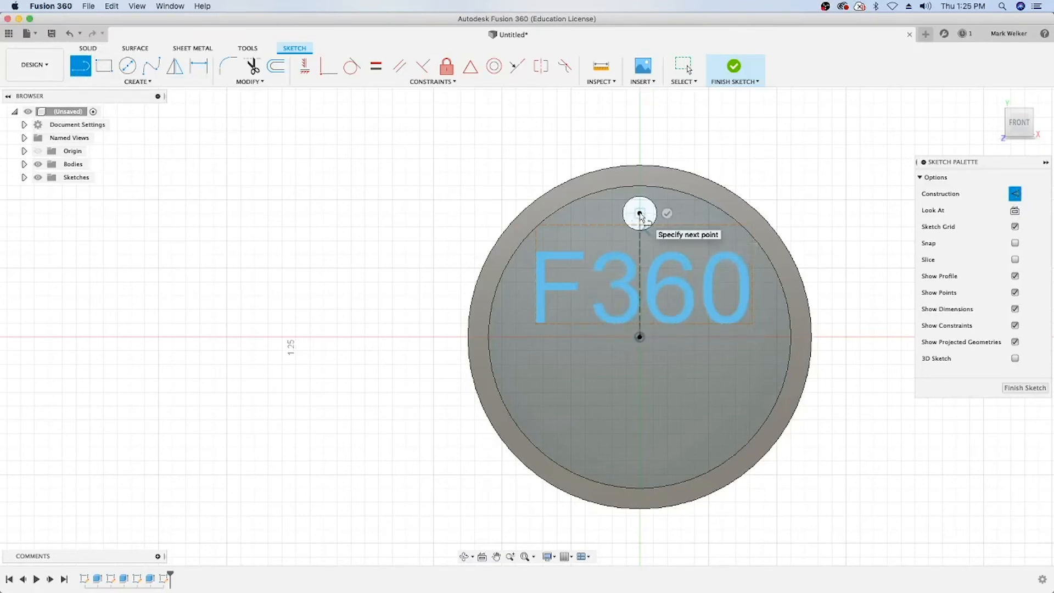
right_click(640, 214)
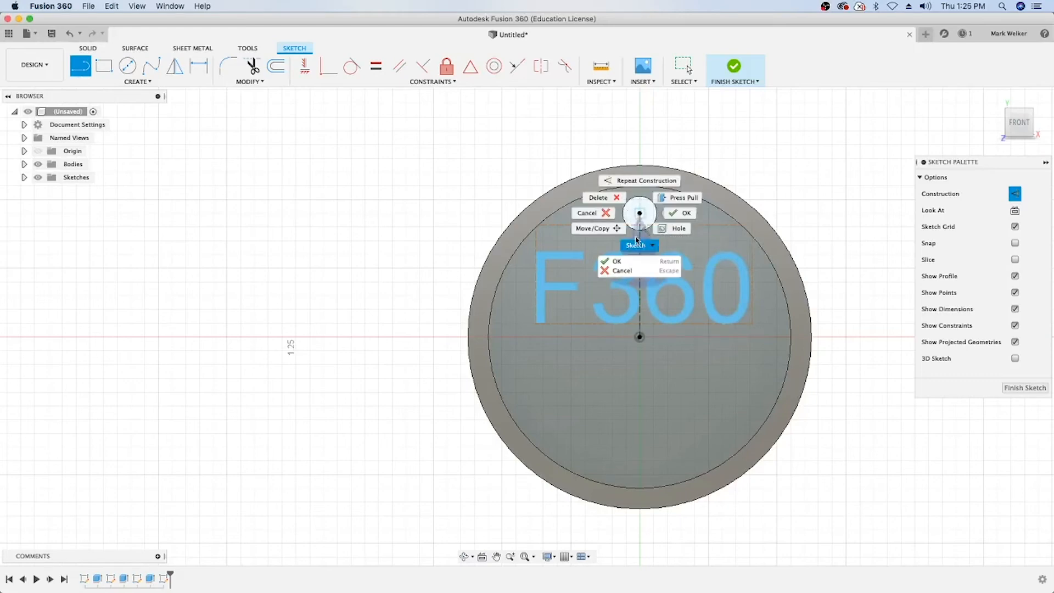
left_click(616, 261)
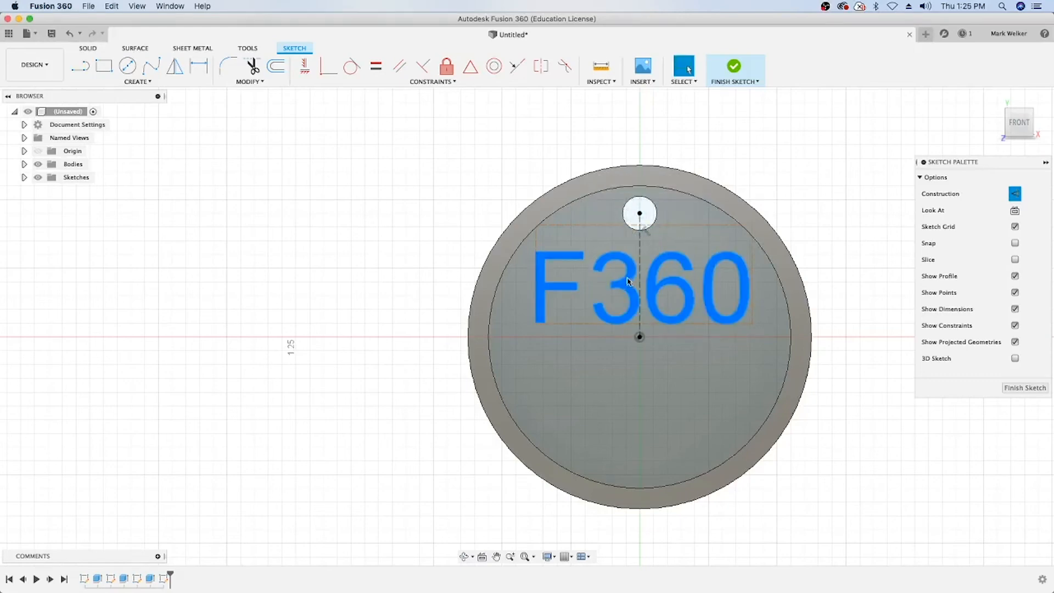
Constrain the two lower corners of the F360 text frame to be symmetric about the vertical construction line
left_click(541, 67)
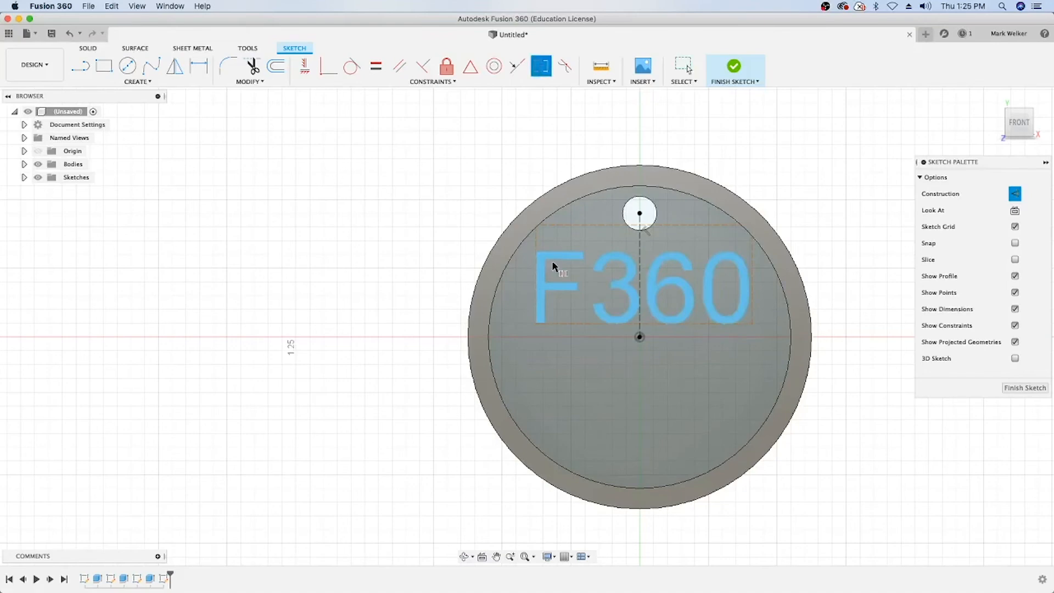
left_click(535, 322)
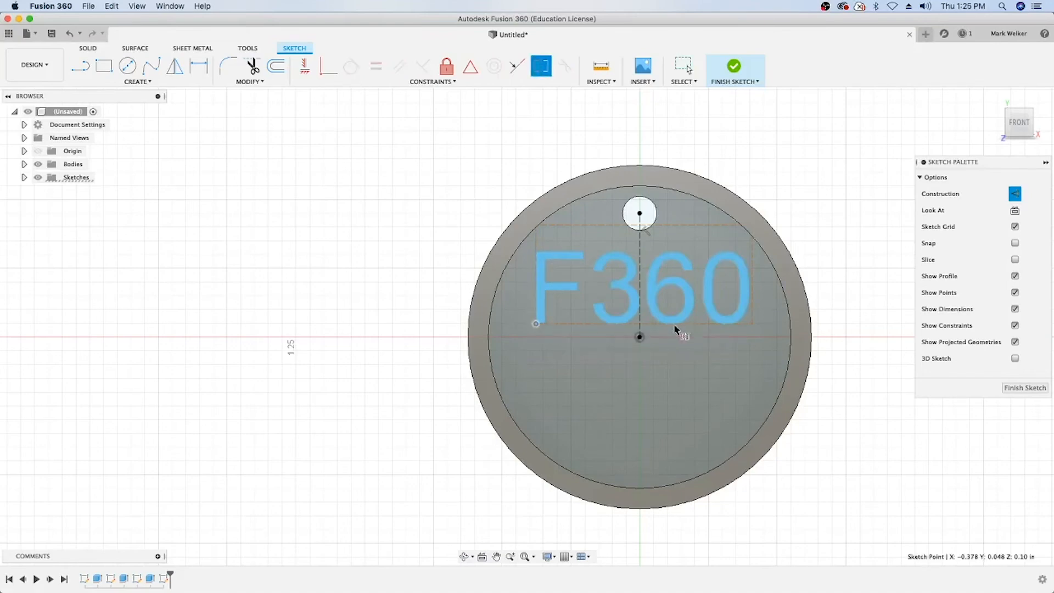
left_click(751, 324)
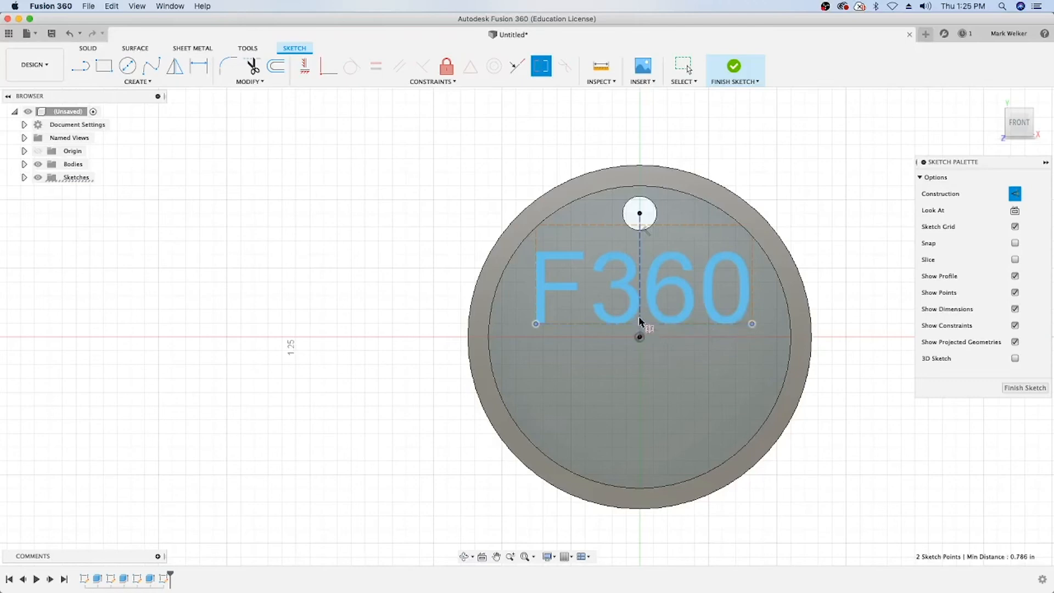
left_click(640, 319)
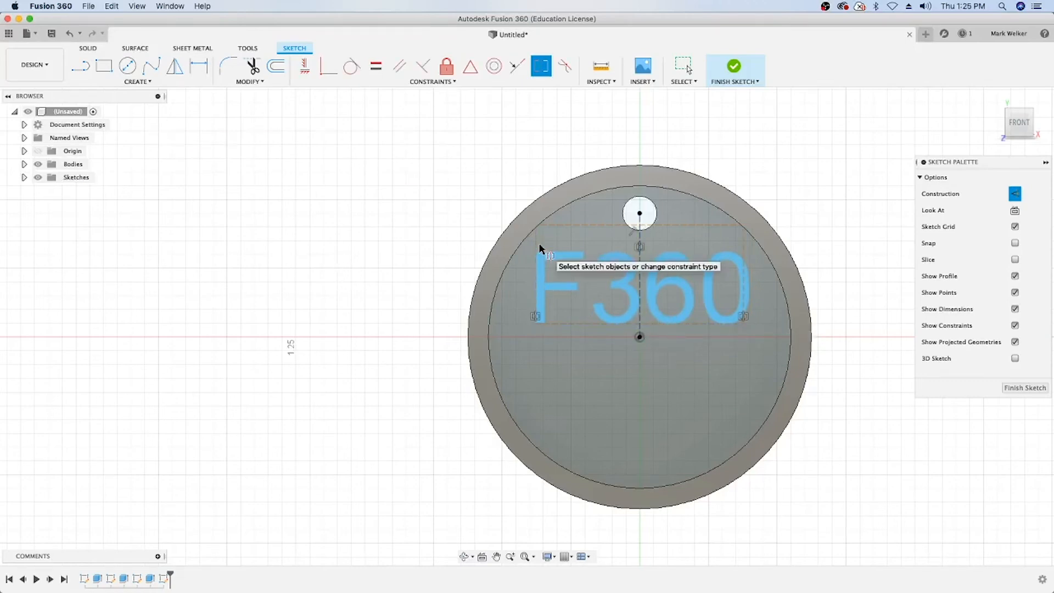
key("Escape")
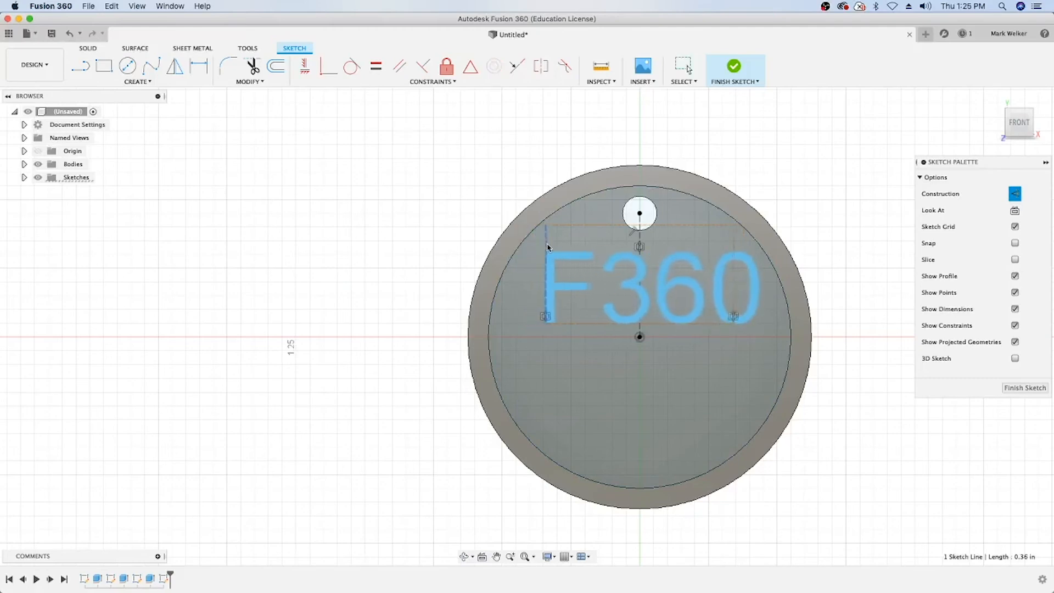
Refit the F360 text frame to the lettering's width and reduce its height to about 0.32 in
left_click(537, 251)
left_click_drag(531, 254, 525, 254)
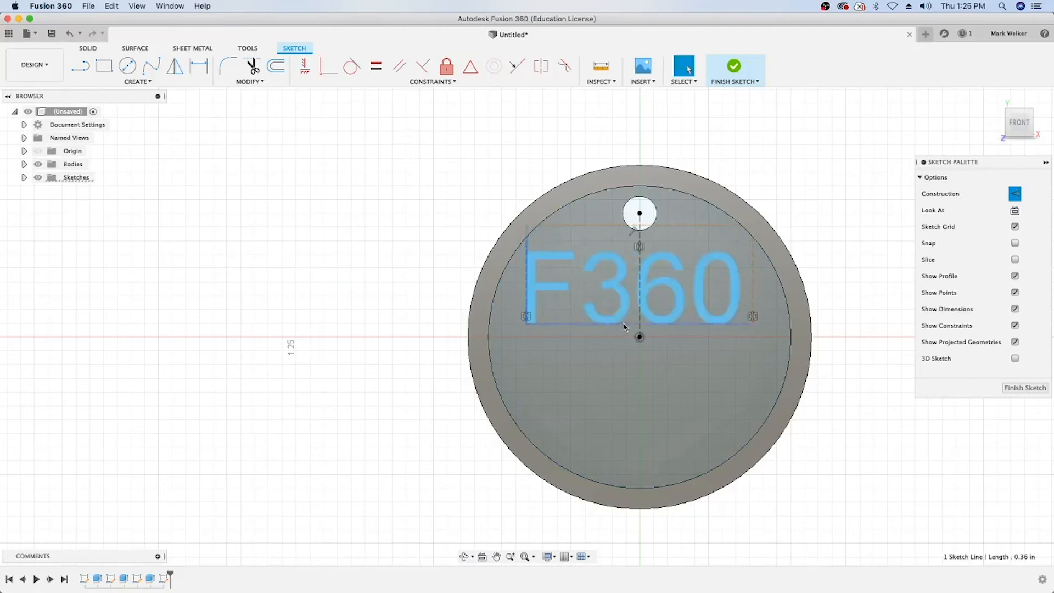
left_click_drag(623, 324, 624, 312)
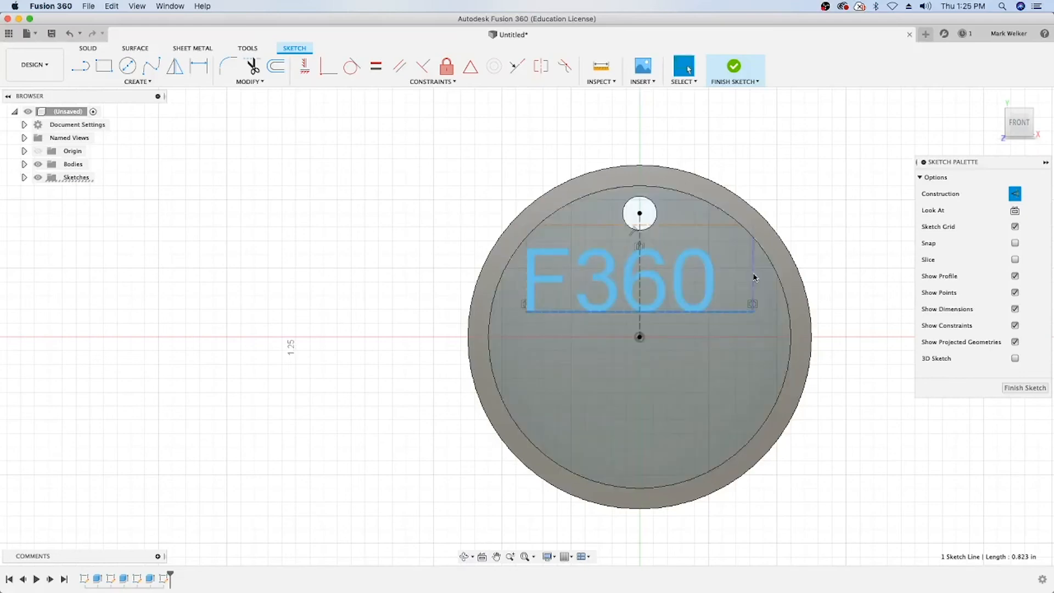
left_click_drag(754, 277, 735, 279)
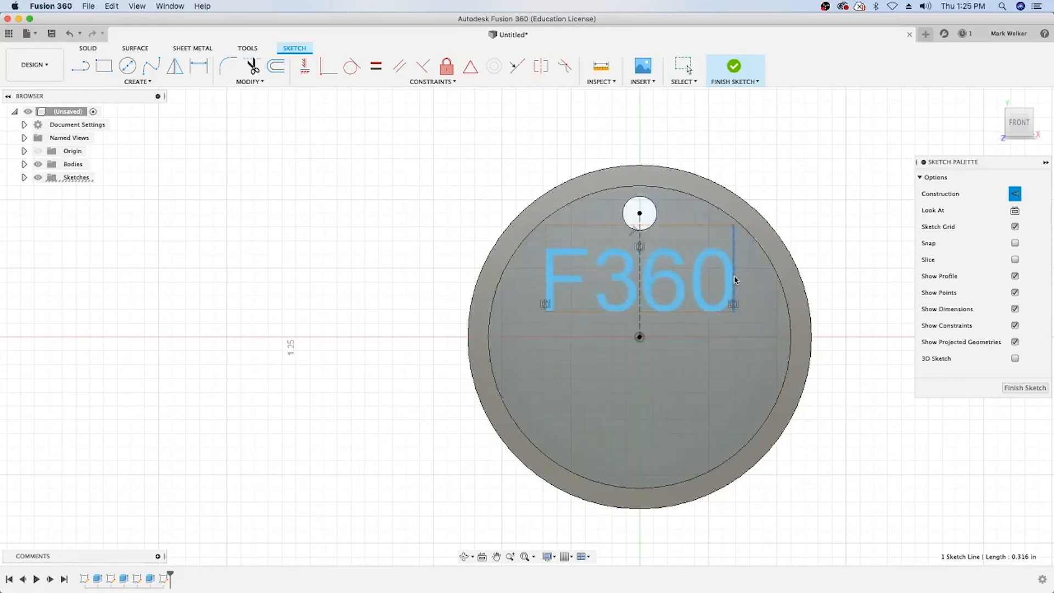
key("Escape")
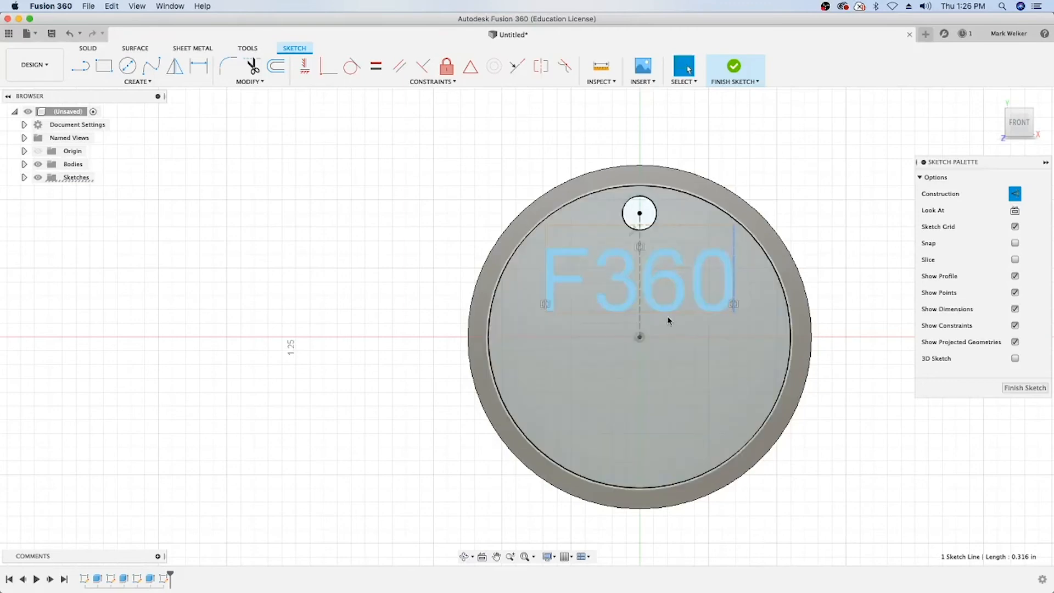
left_click(382, 276)
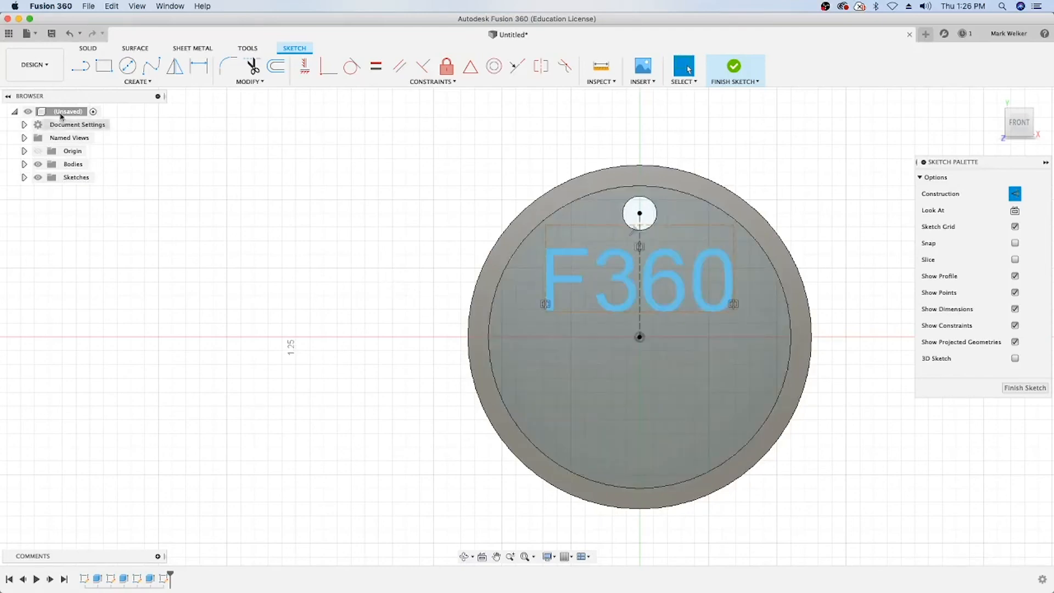
left_click(145, 83)
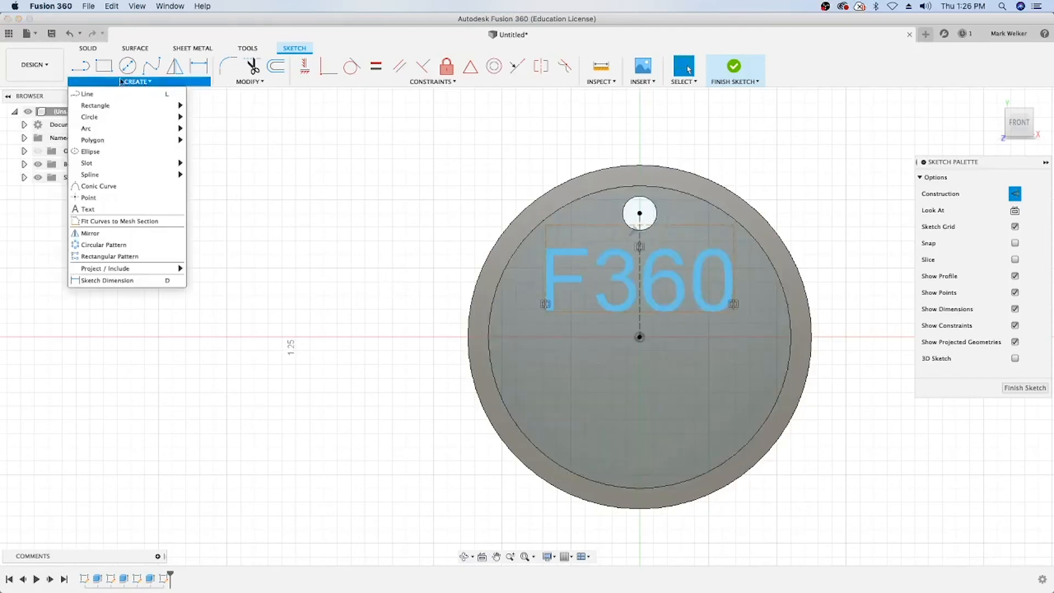
left_click(96, 212)
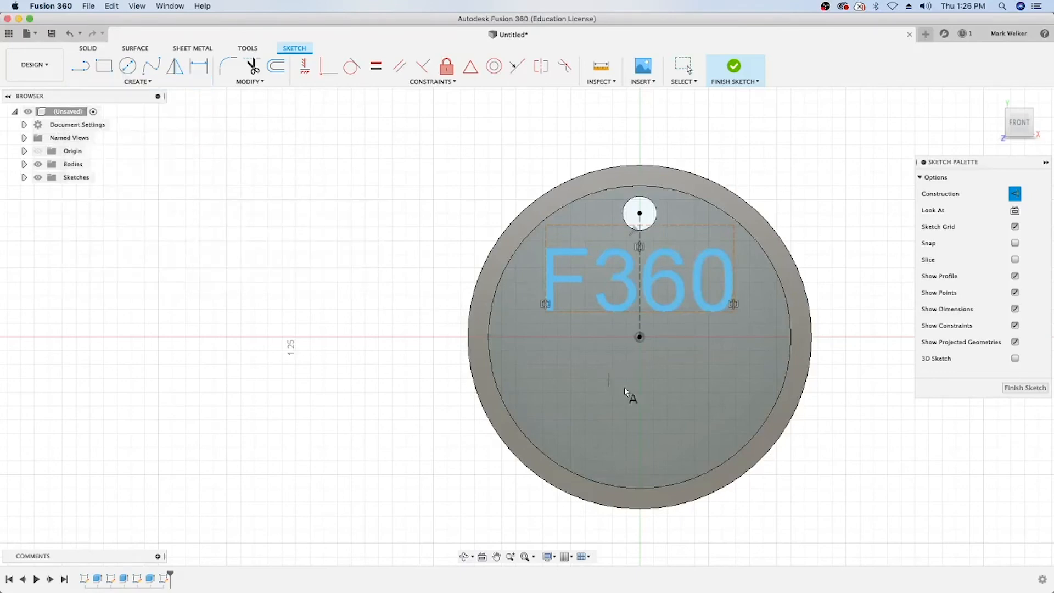
left_click(541, 422)
type("Key")
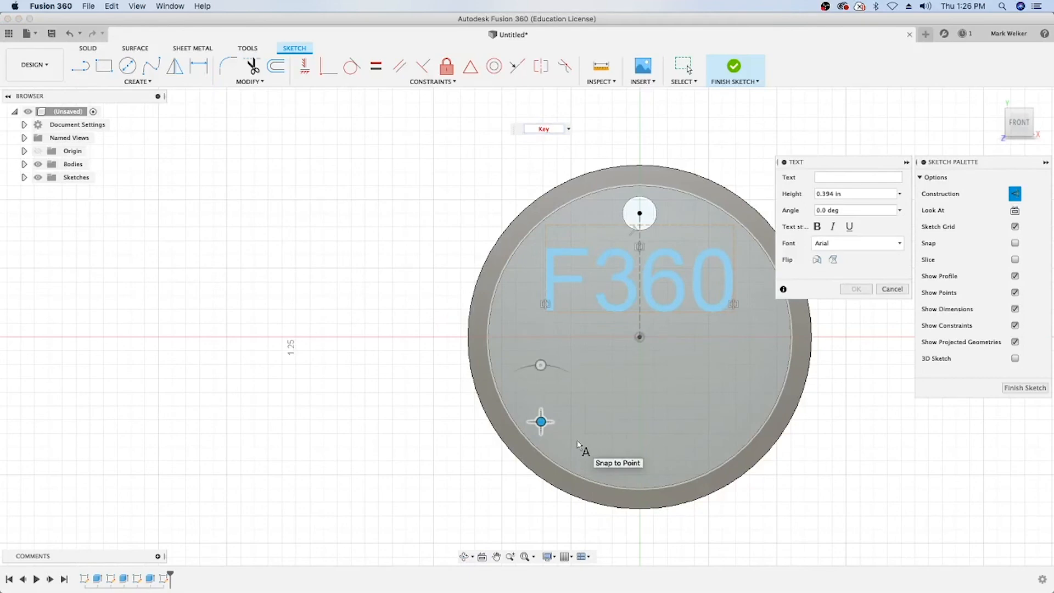
left_click(838, 178)
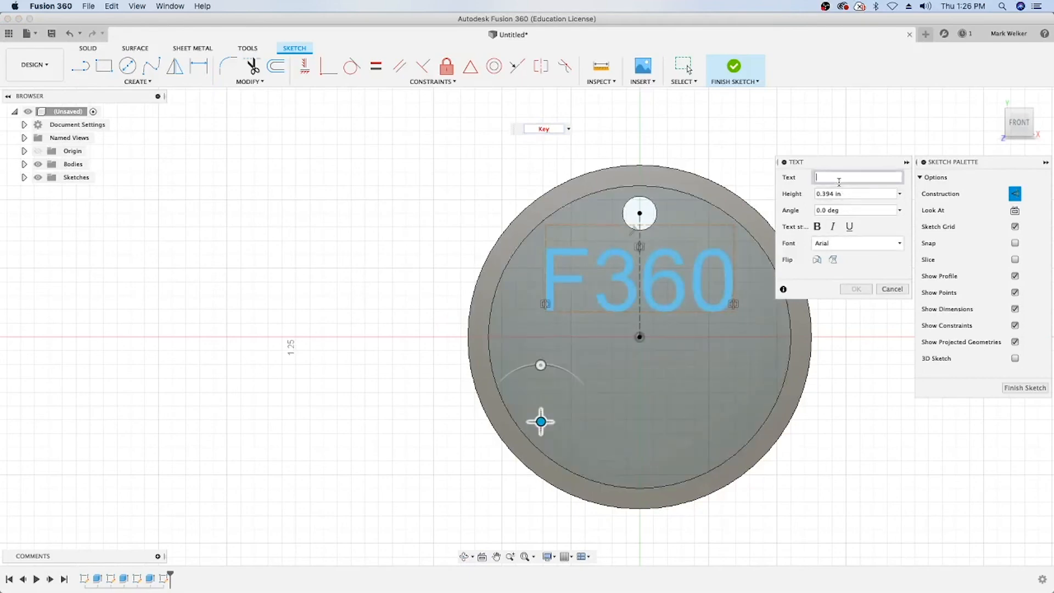
type("Keychain")
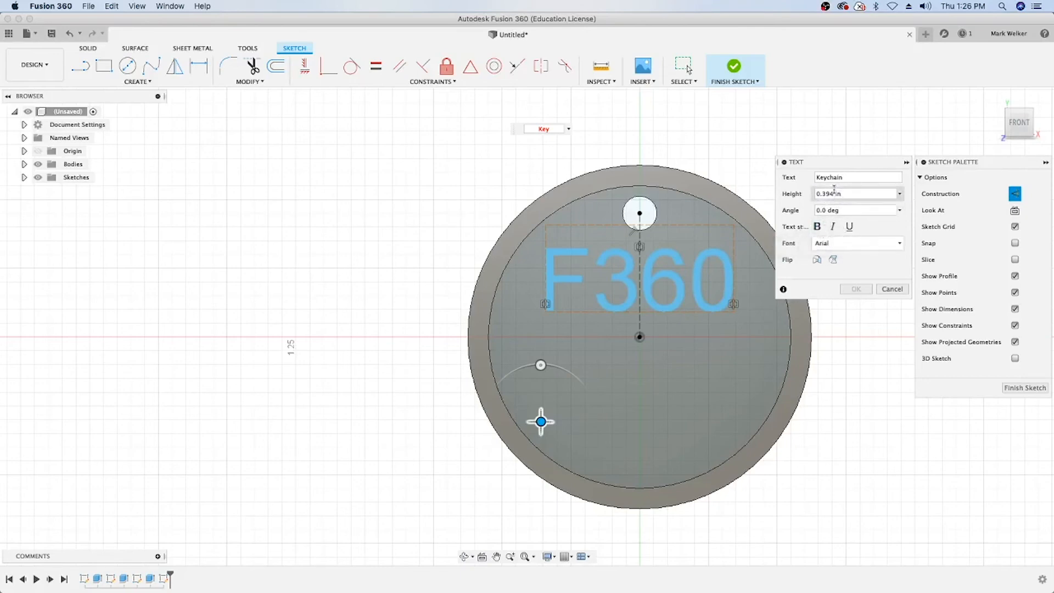
left_click(891, 288)
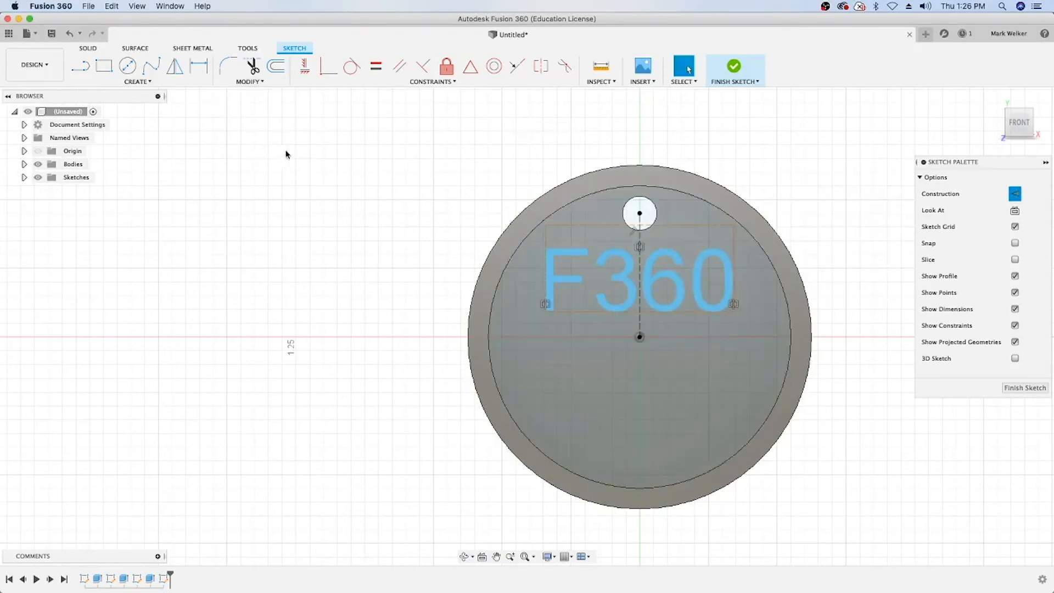
Add the sketch text Keychain in Arial, 0.394 in high, in the lower half of the recessed face
left_click(123, 81)
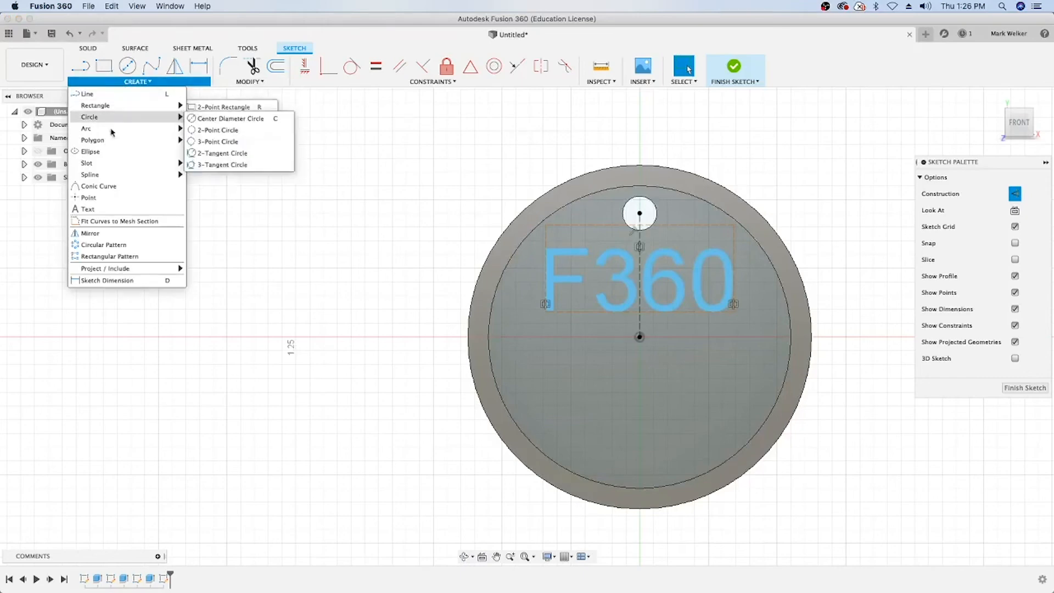
left_click(92, 209)
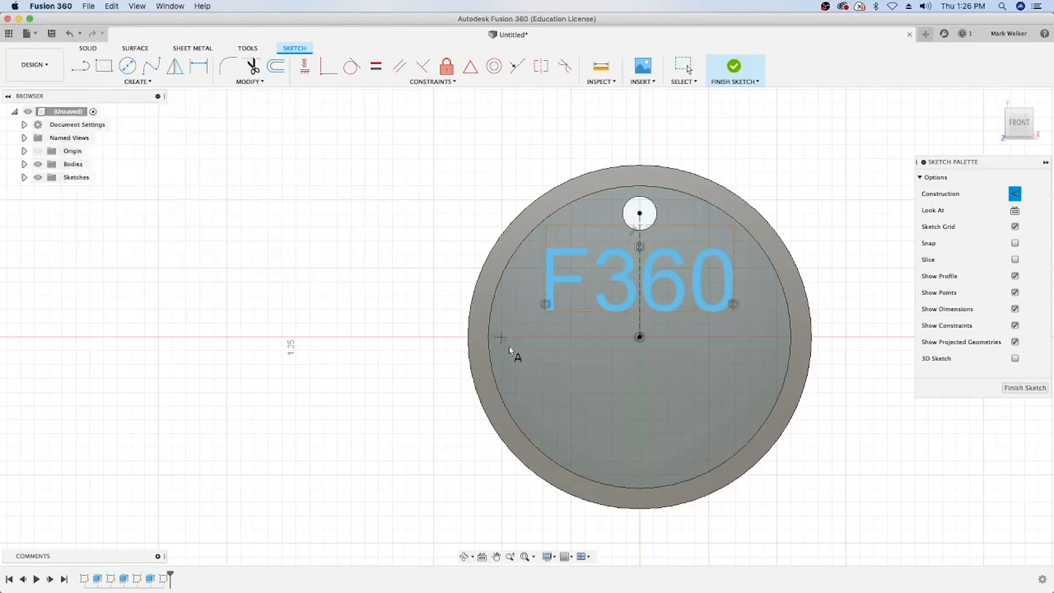
left_click(537, 410)
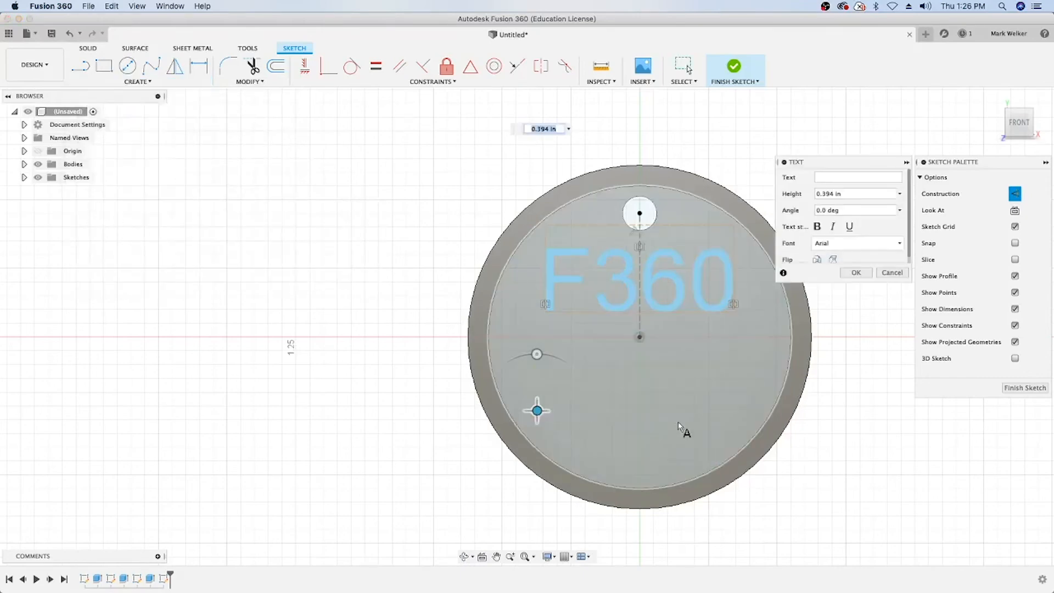
left_click(834, 177)
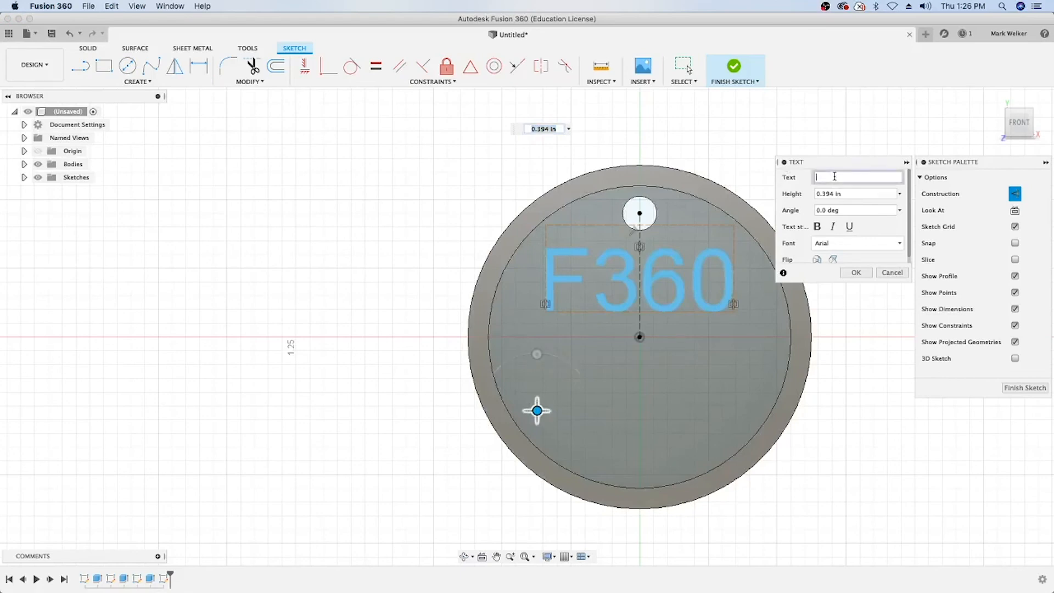
type("Keychain")
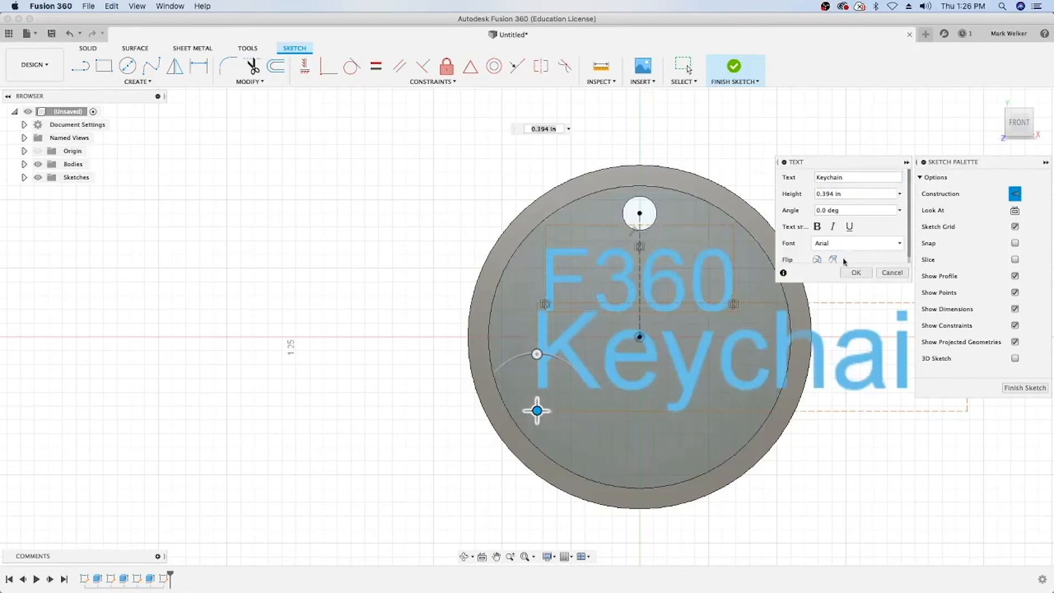
left_click(855, 272)
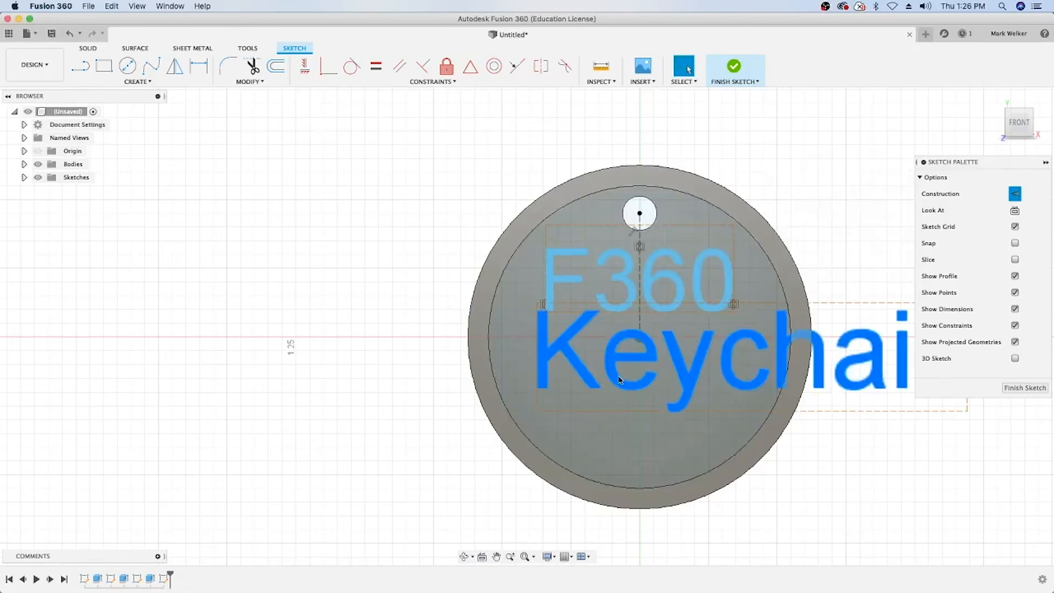
Move the Keychain text below F360 and shrink its frame height to about 0.24 in
left_click_drag(616, 377, 586, 391)
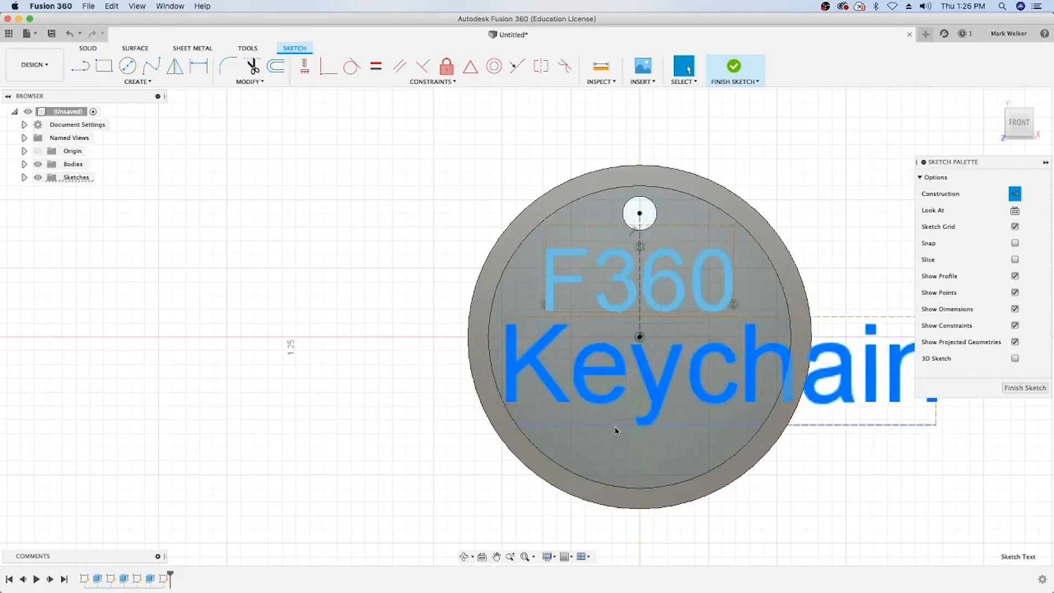
left_click_drag(617, 427, 618, 393)
left_click(603, 319)
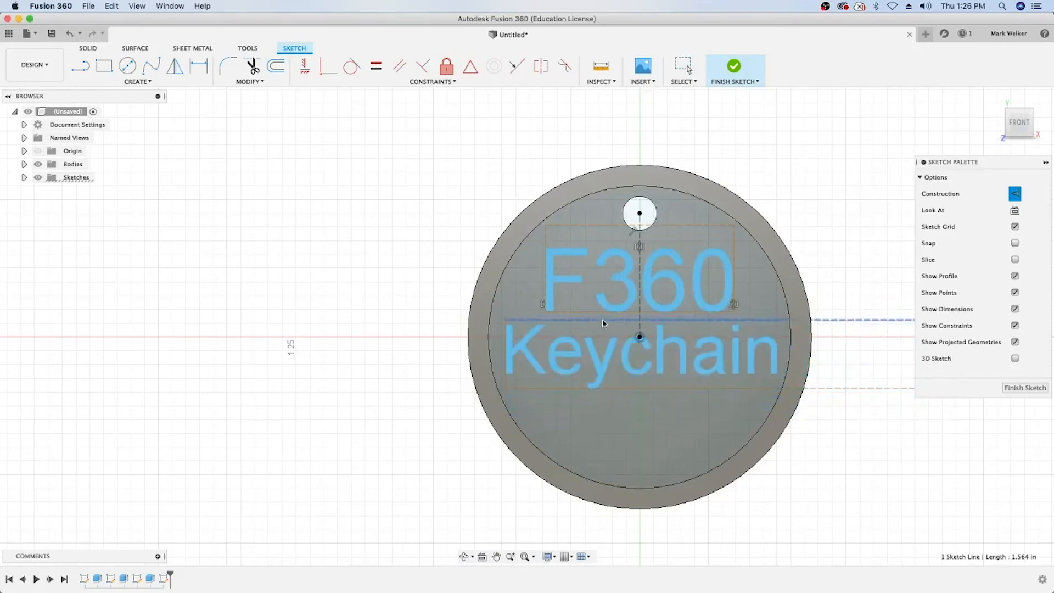
left_click_drag(603, 323, 604, 336)
mouse_move(599, 376)
left_mouse_down()
mouse_move(610, 392)
mouse_move(614, 349)
left_mouse_up()
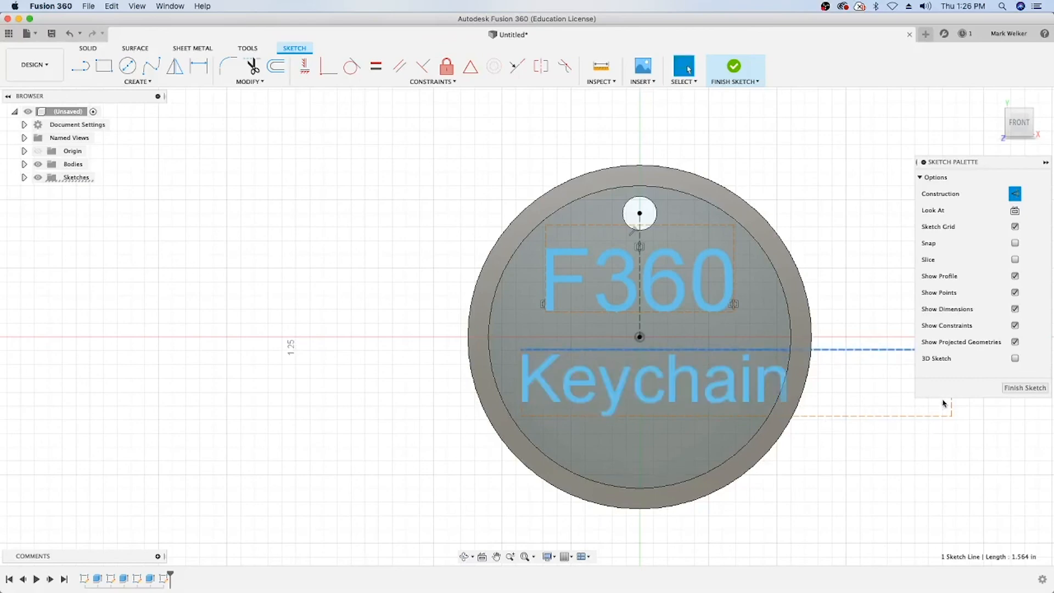
Shrink the Keychain text frame to about 0.88 in wide and 0.22 in high, shifting it to fit inside the rim
left_click_drag(951, 406, 795, 411)
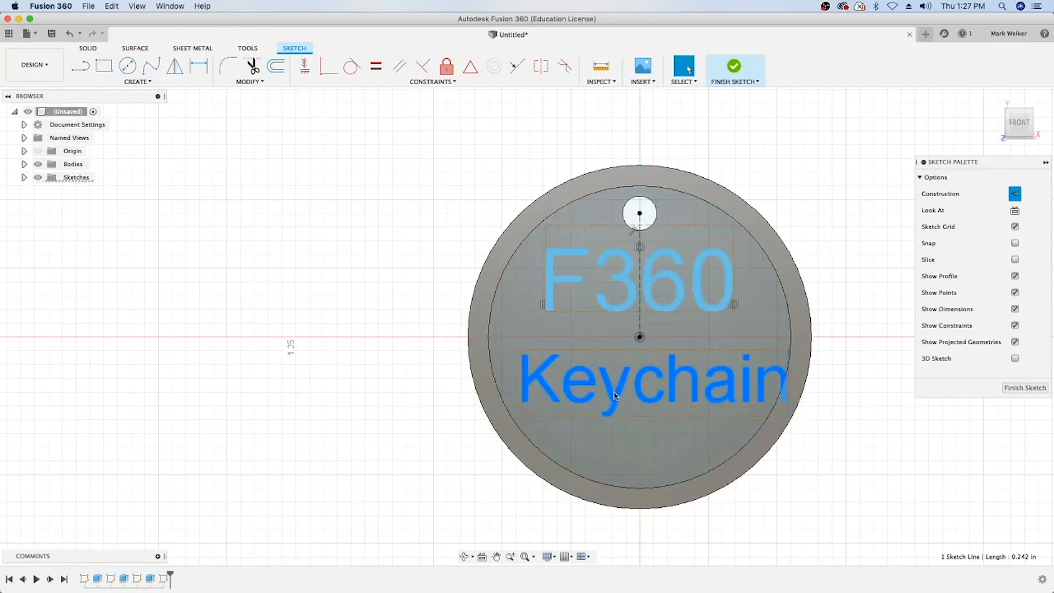
left_click_drag(614, 396, 602, 390)
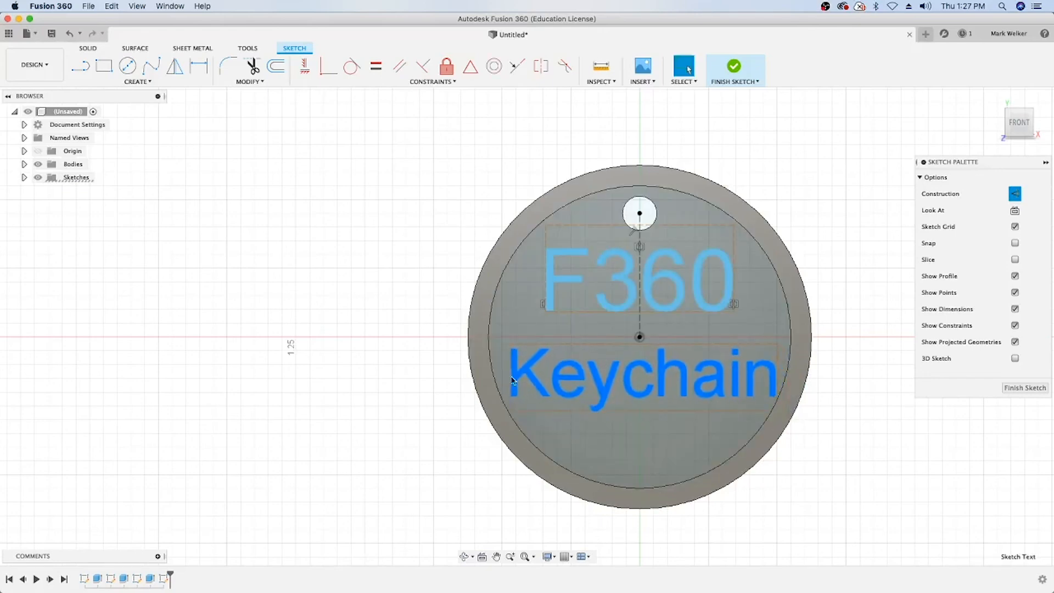
left_click(551, 406)
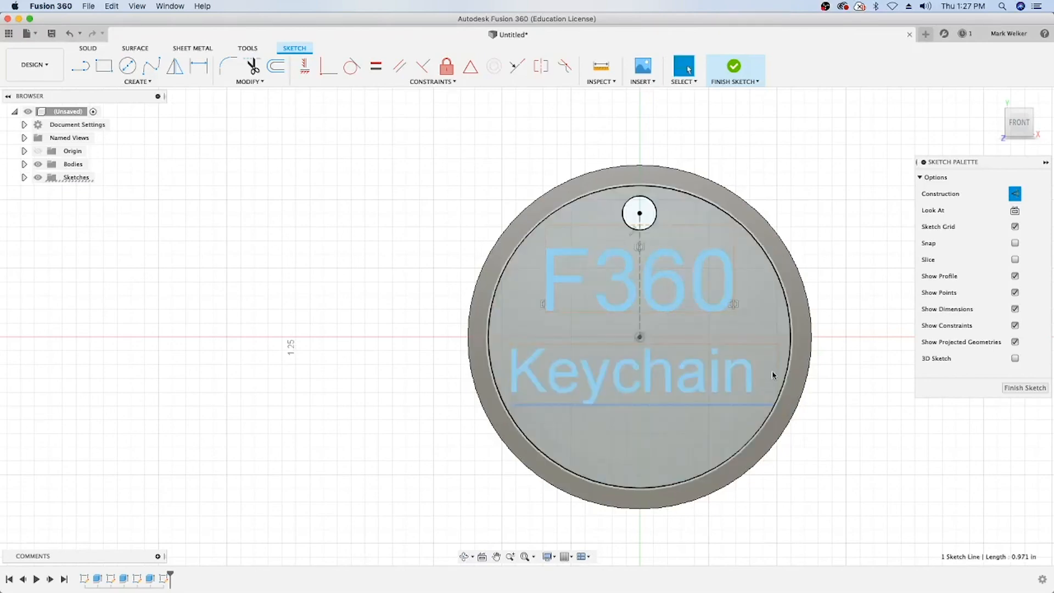
left_click(761, 375)
left_click_drag(761, 374, 754, 379)
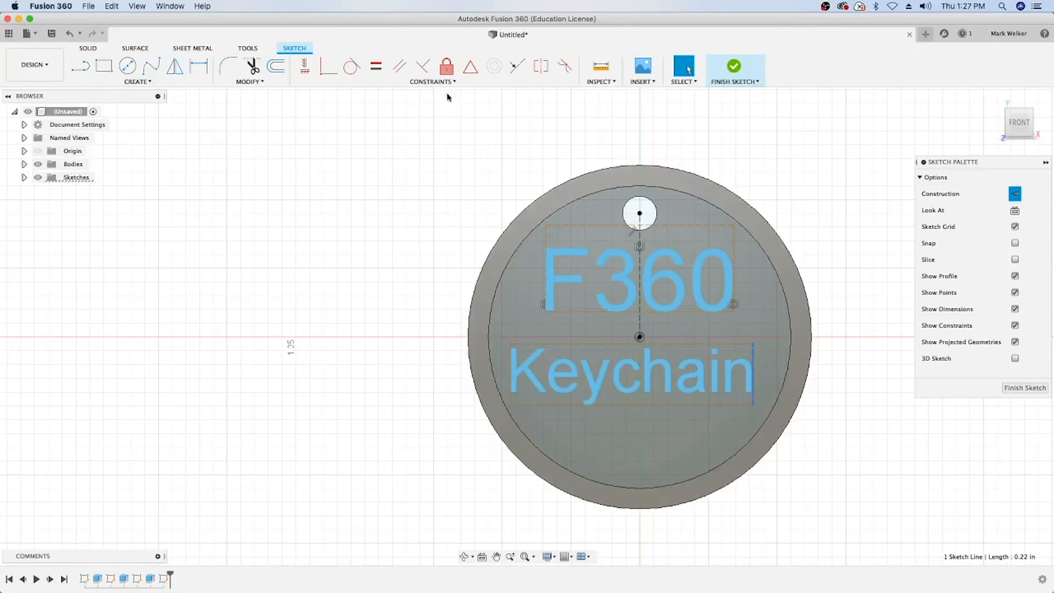
left_click(540, 66)
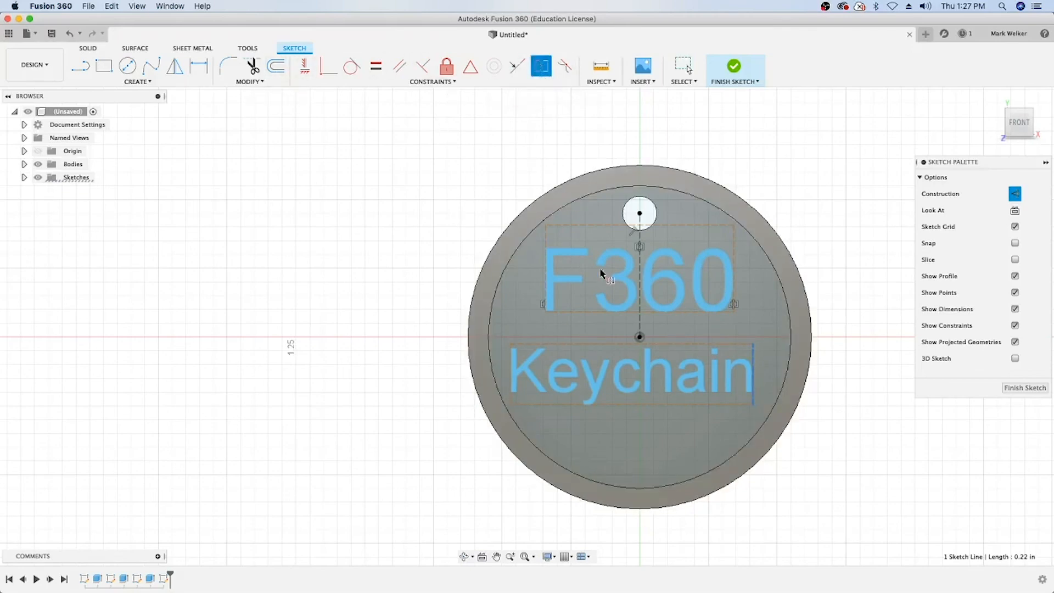
left_click(511, 344)
key("Escape")
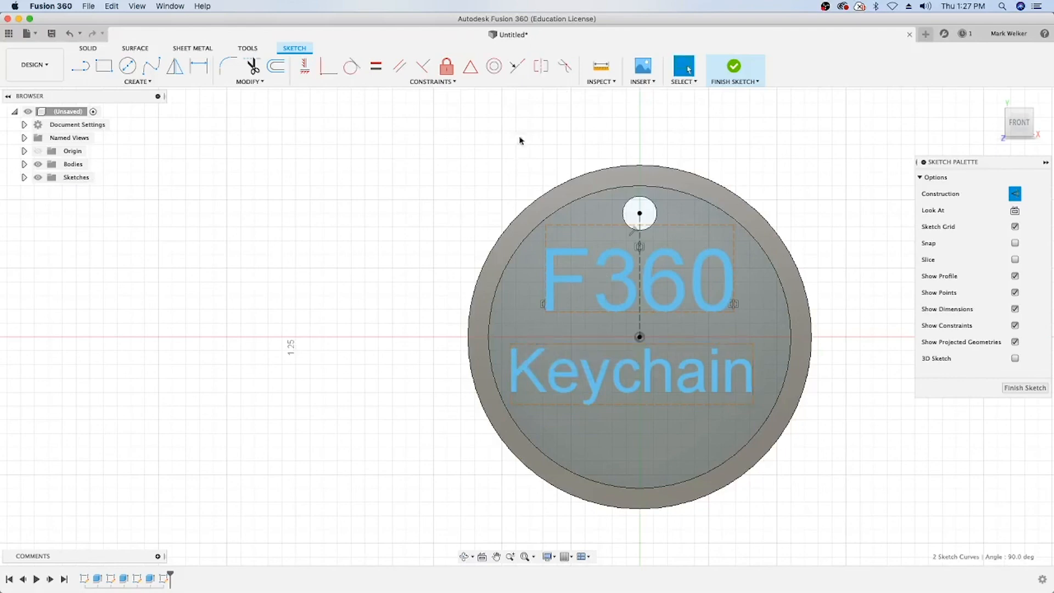
Constrain the two upper corners of the Keychain text frame to be symmetric about the vertical construction line
left_click(544, 67)
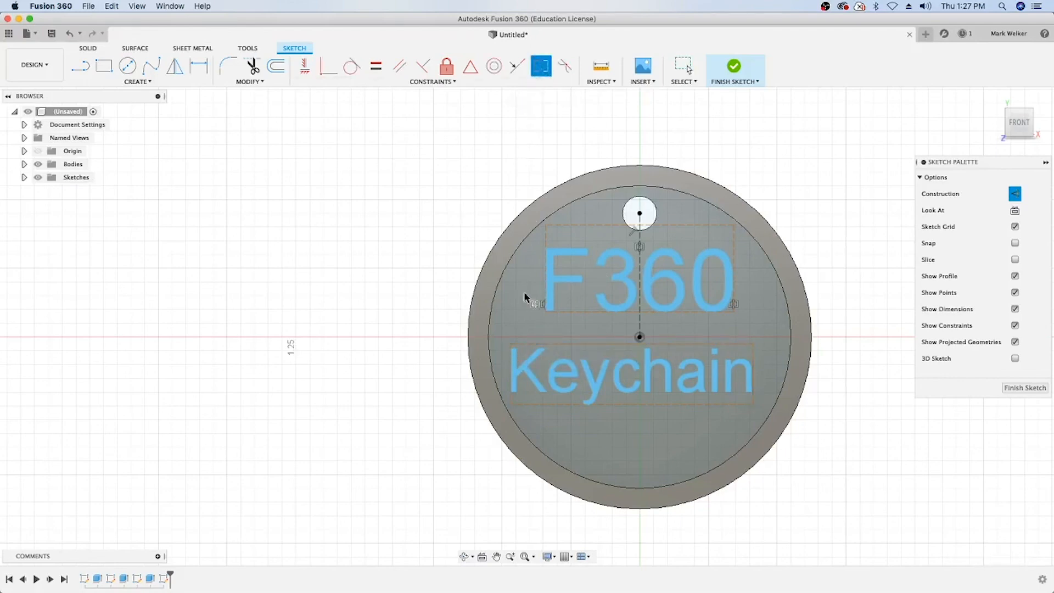
left_click(510, 343)
left_click(752, 344)
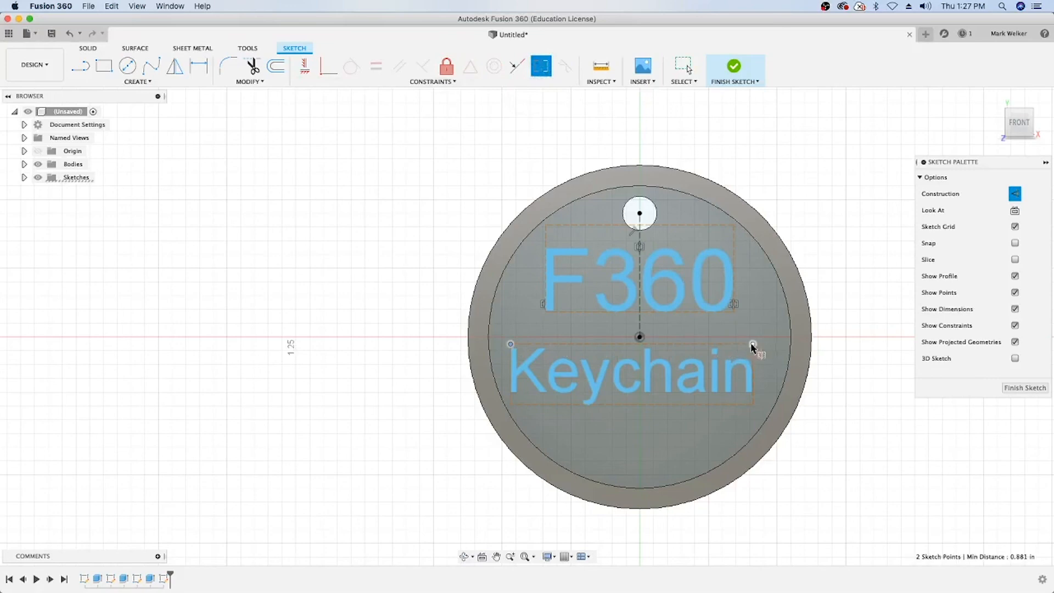
left_click(638, 330)
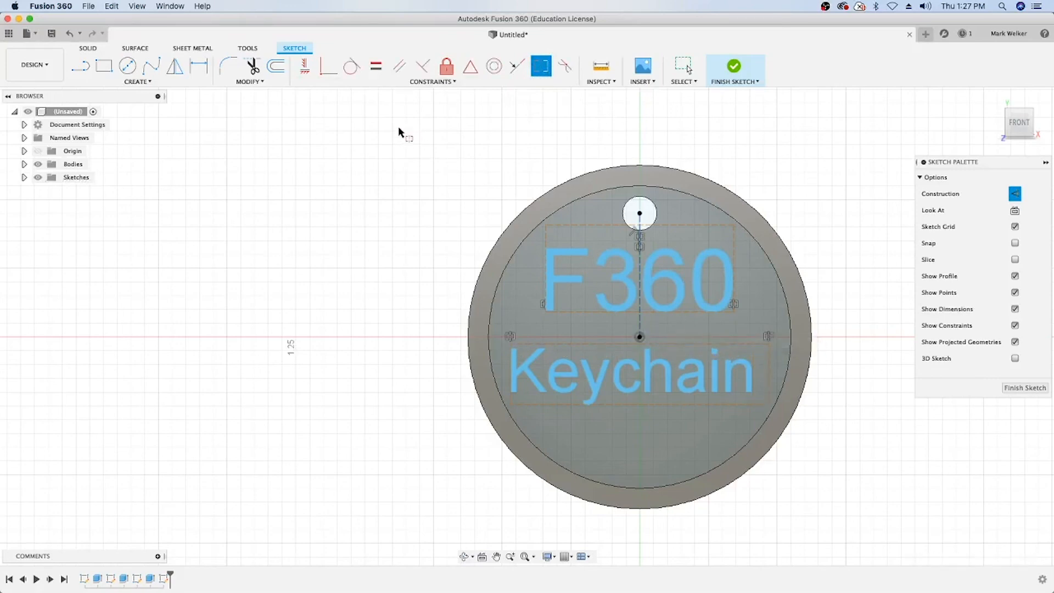
key("Escape")
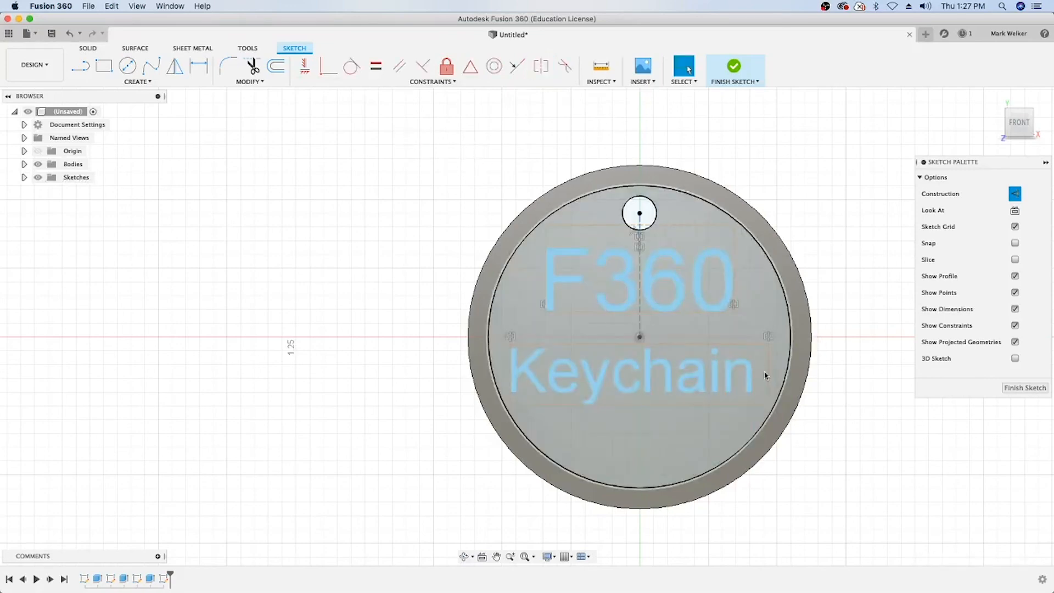
Narrow the Keychain text frame to about 0.9 in wide and finish the sketch
left_click_drag(769, 375, 762, 378)
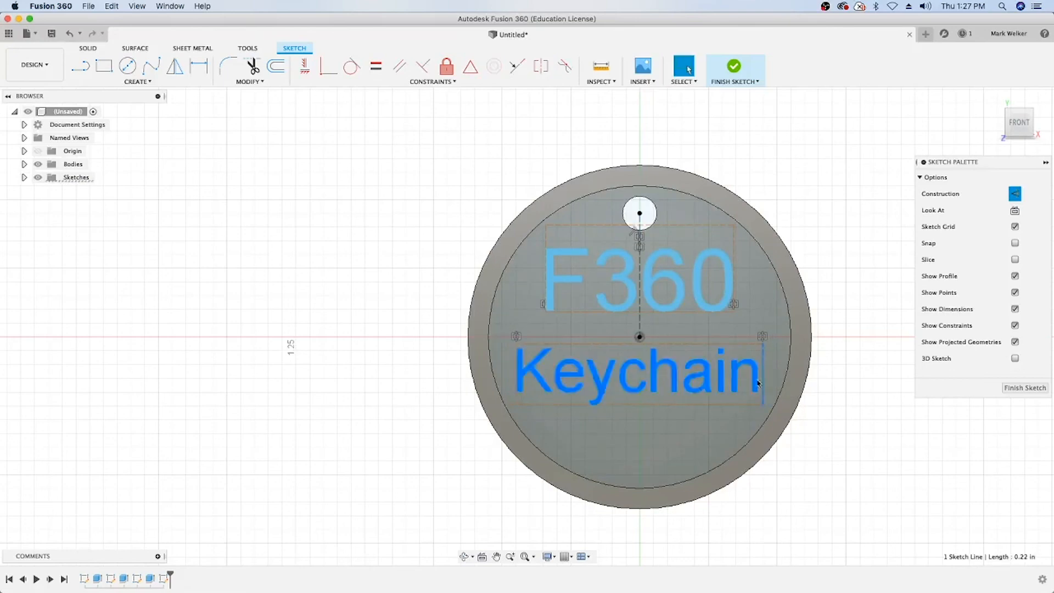
left_click(642, 406)
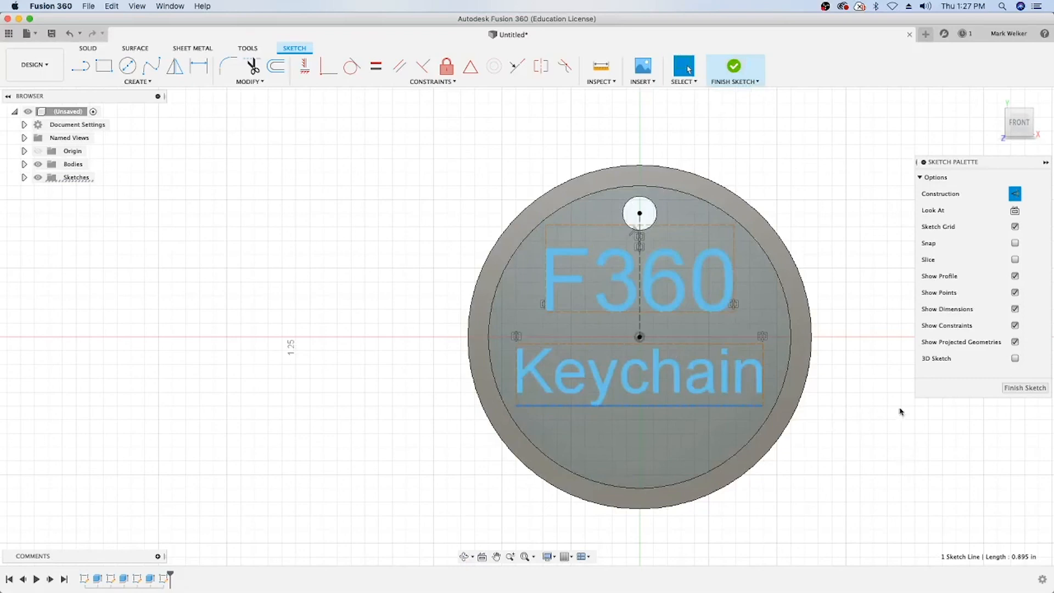
left_click(1024, 388)
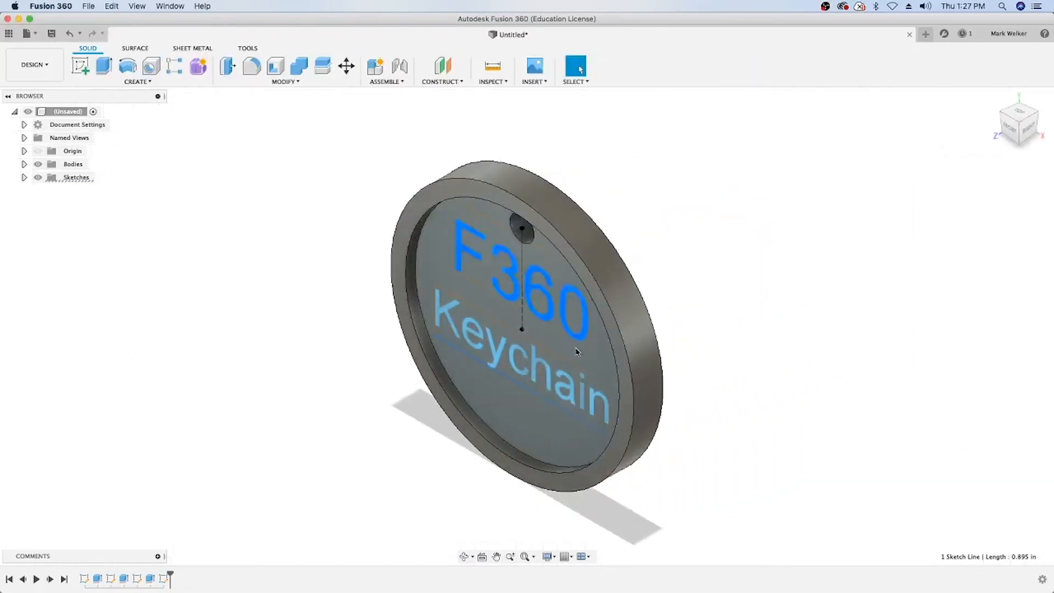
Extrude the F360 and Keychain texts together 0.05 in outward from the recessed face as raised lettering
left_click(102, 66)
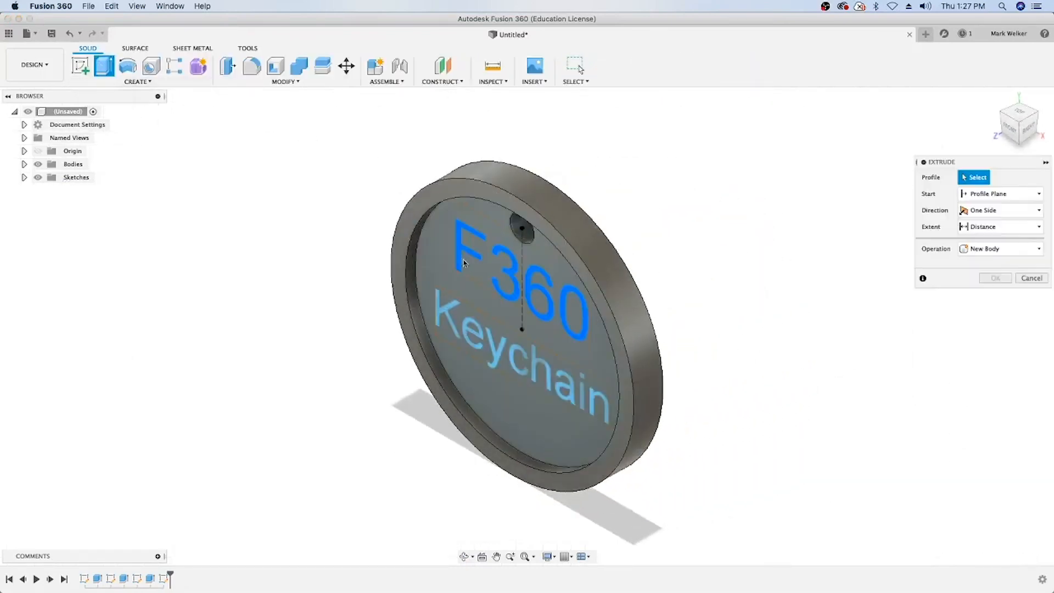
left_click(514, 282)
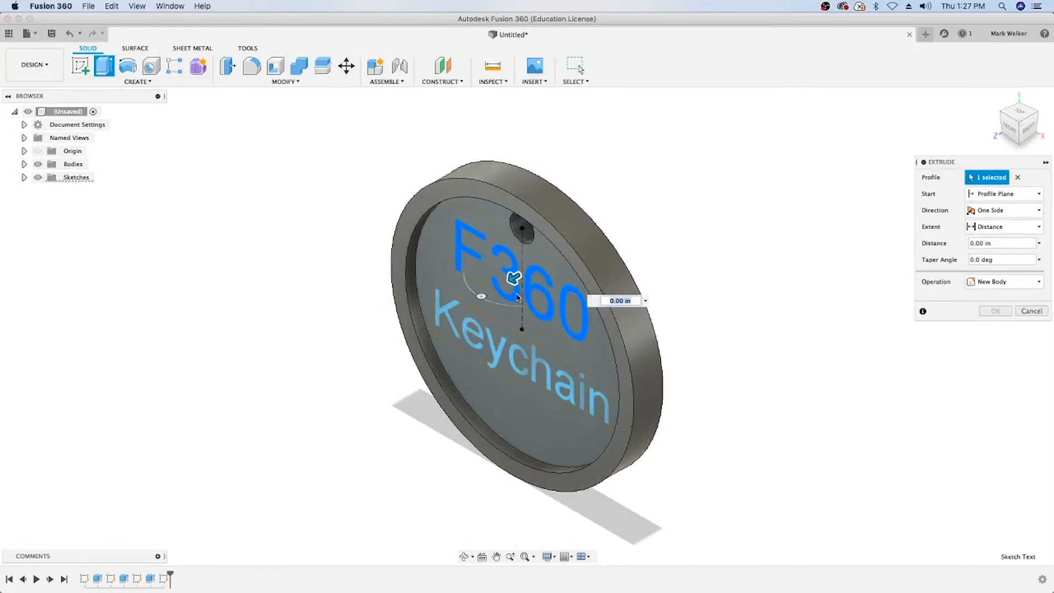
left_click(511, 358)
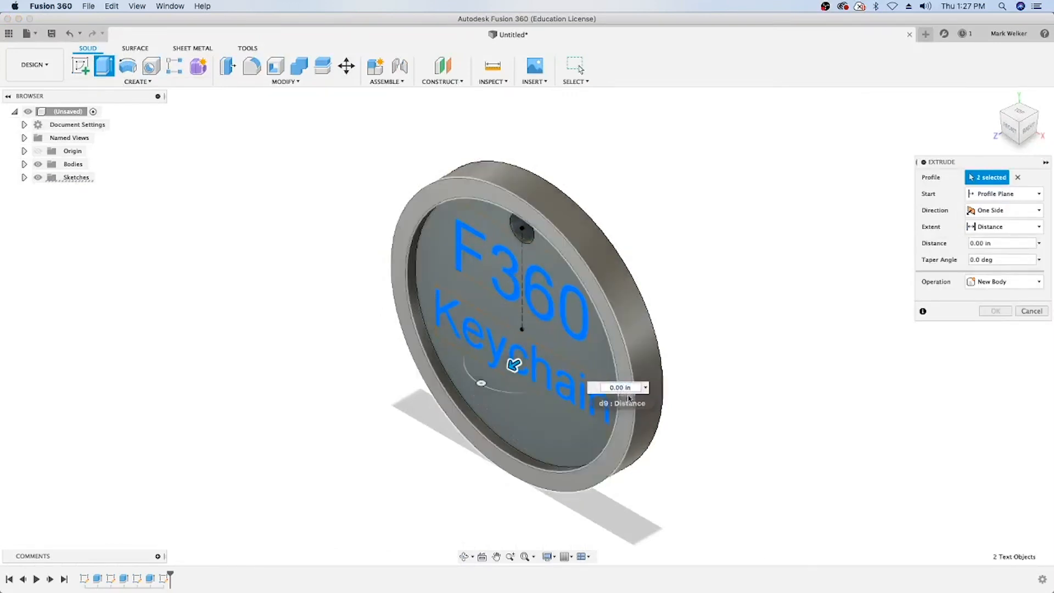
type("5")
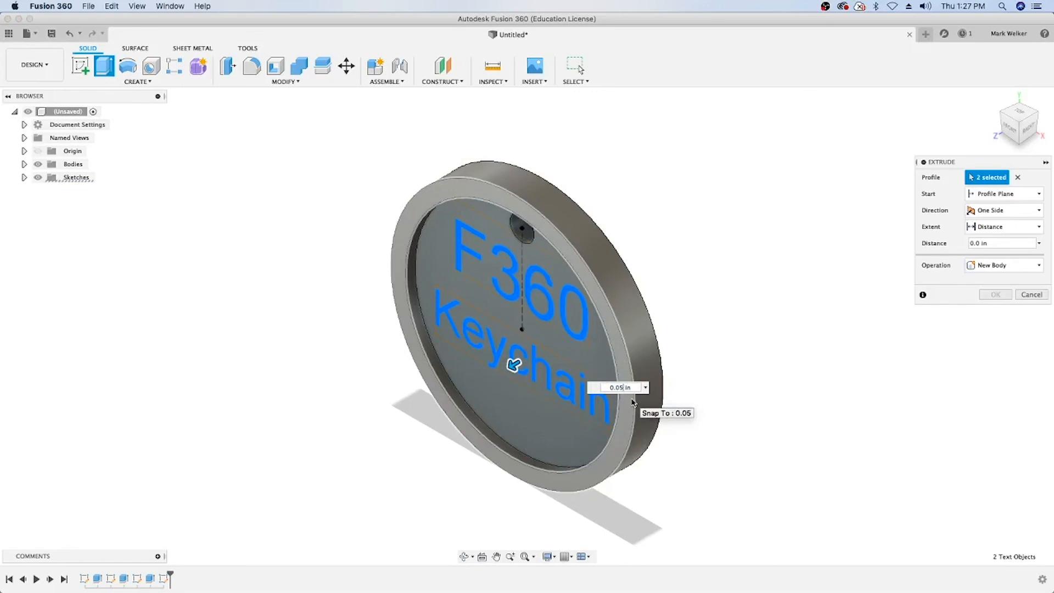
key("Return")
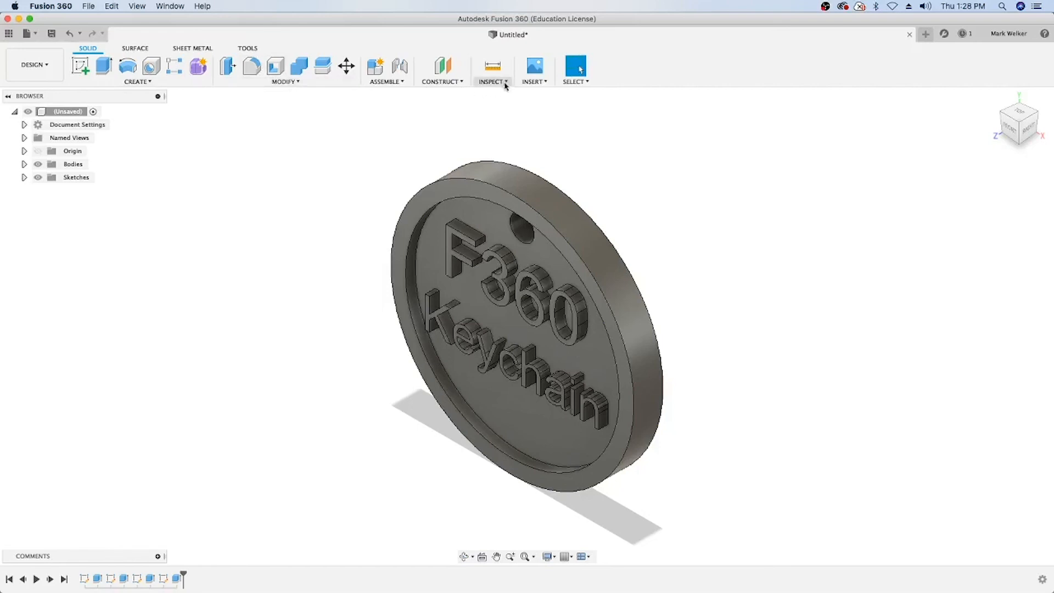
List the model's bodies and play back the design timeline from the first sketch
left_click(24, 164)
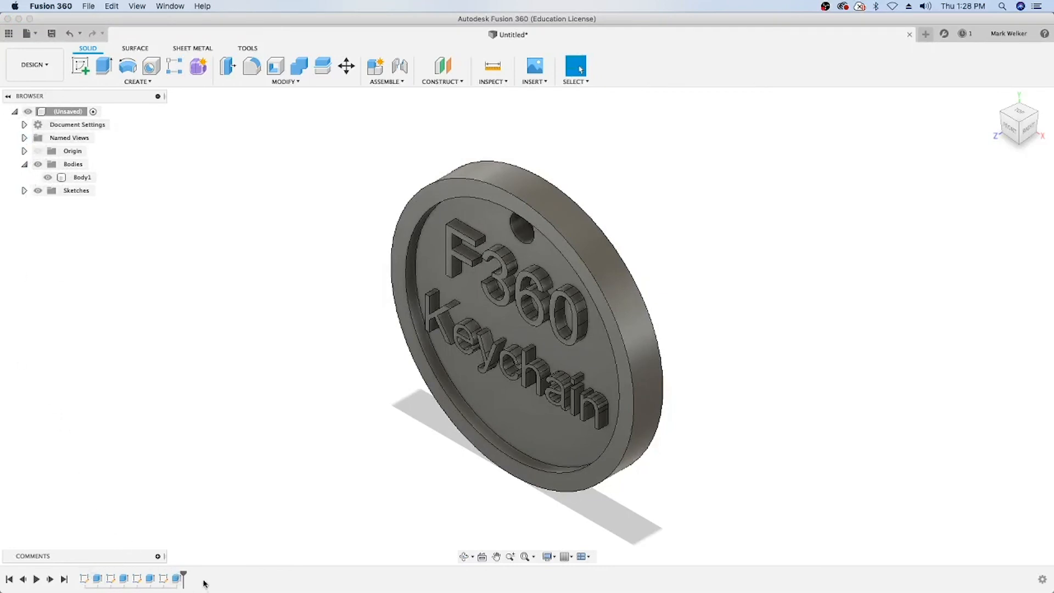
left_click(36, 579)
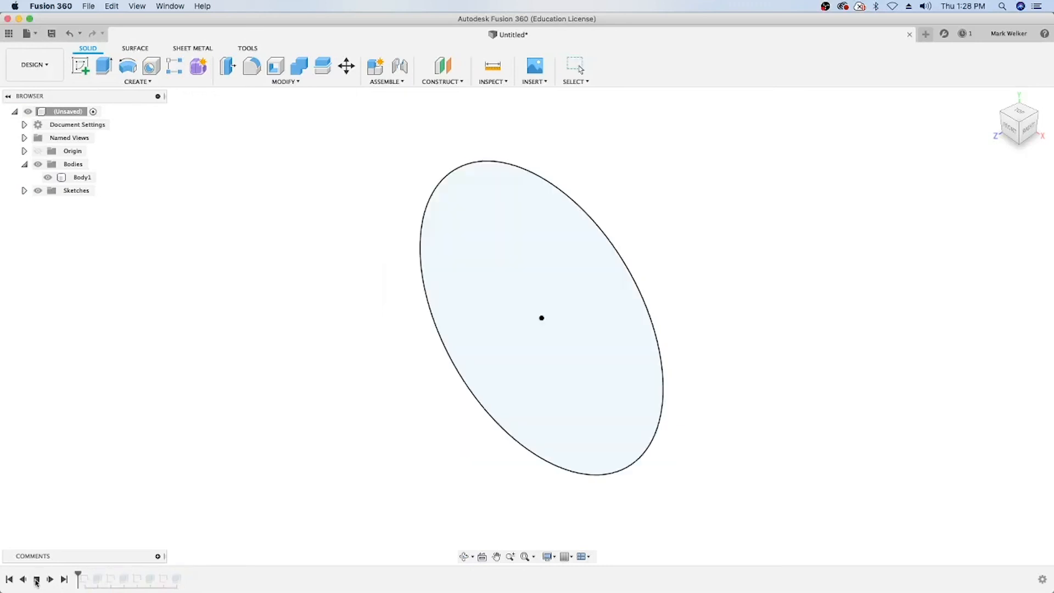